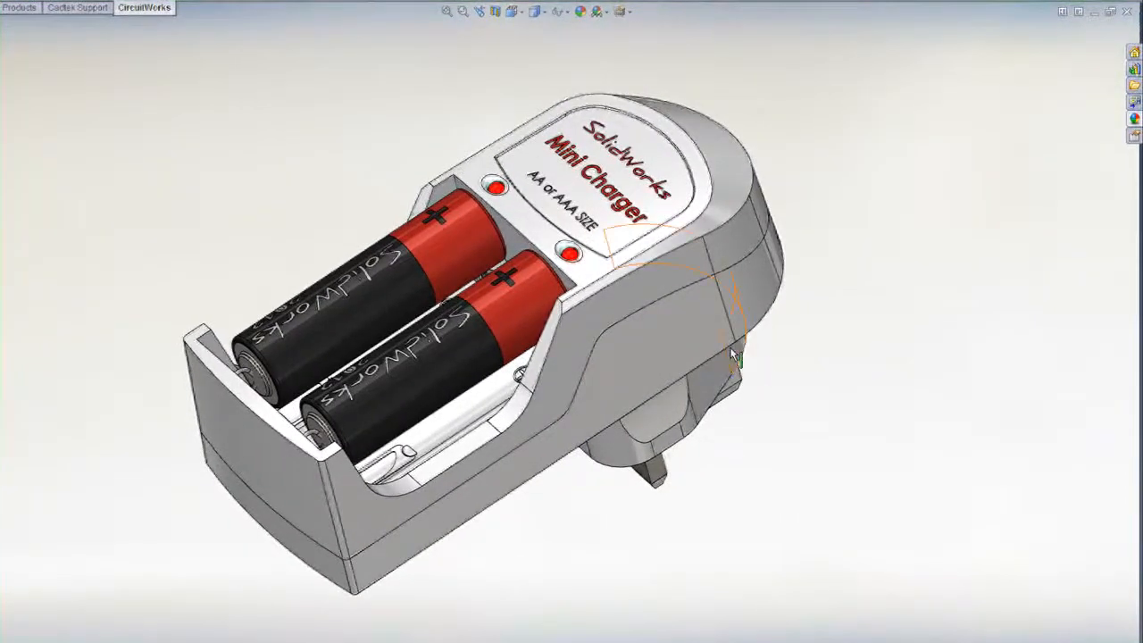
Step: Hide the charger's top cover in the assembly, and export the PCB_Assy assembly to CircuitWorks
right_click(656, 280)
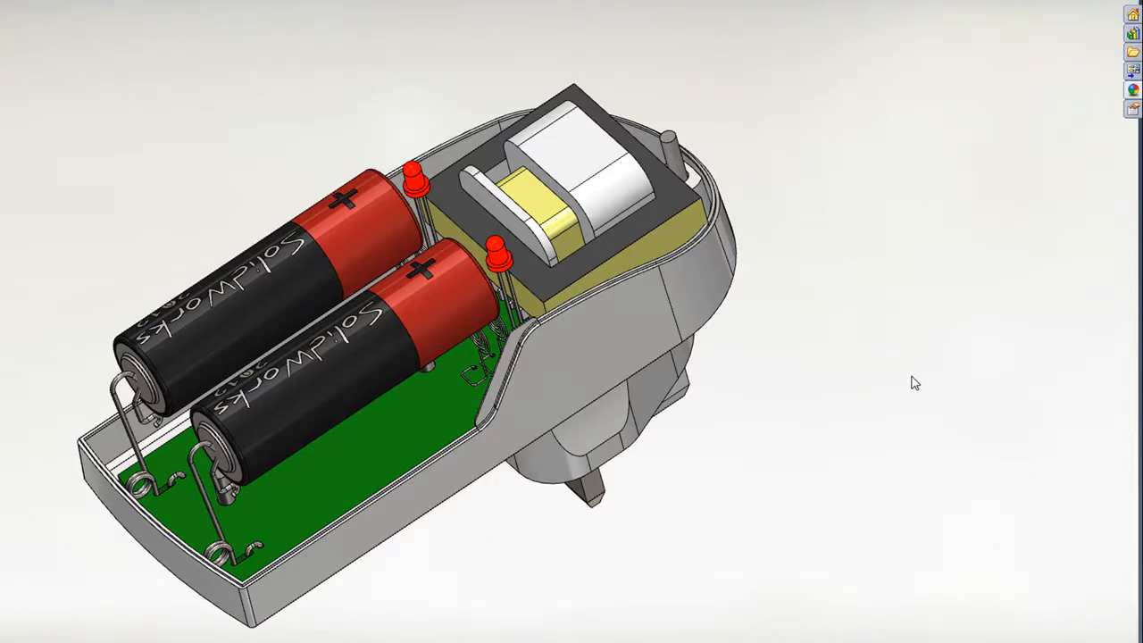
key(ctrl+Tab)
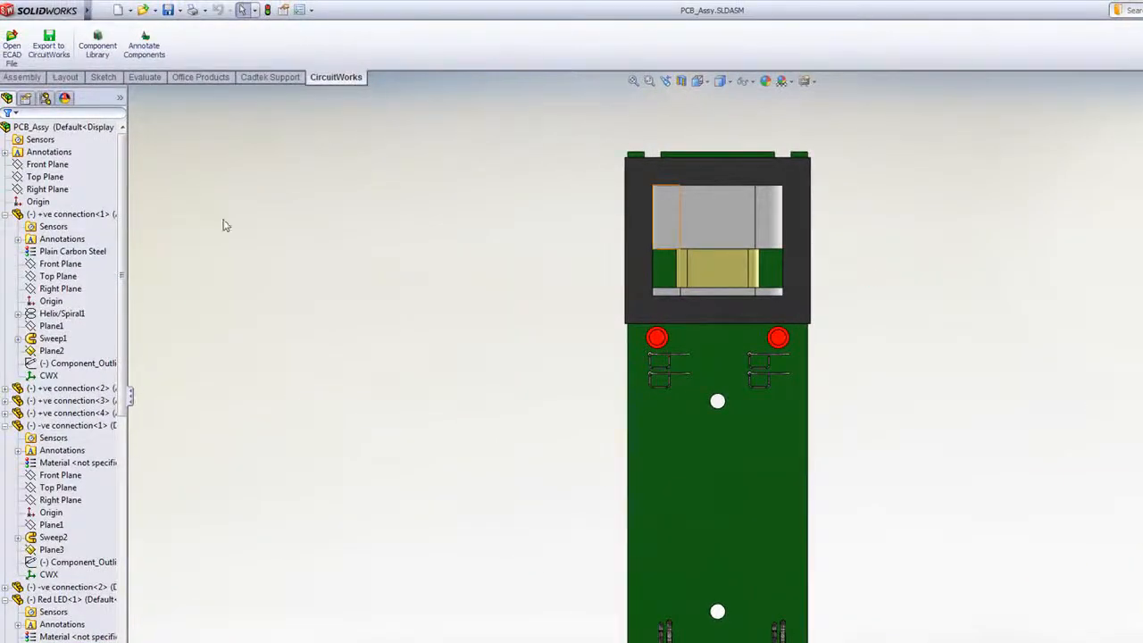
click(46, 45)
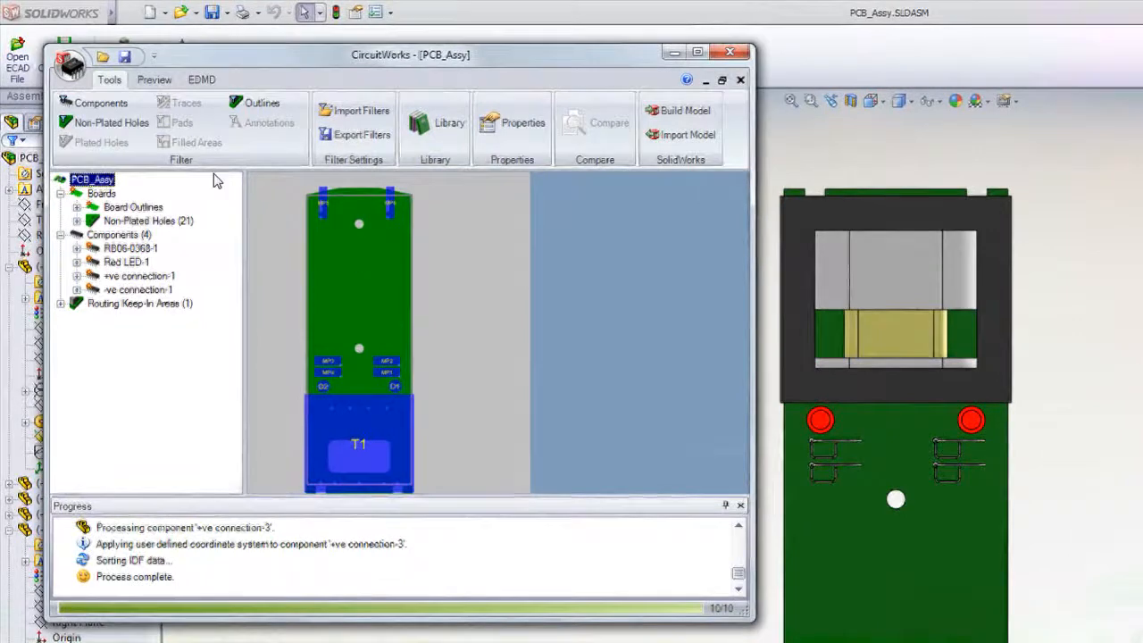
Step: Synchronize PCB_Assy with ECAD, sending MCAD_baseline.idx with the note "New Charger Design"
click(201, 79)
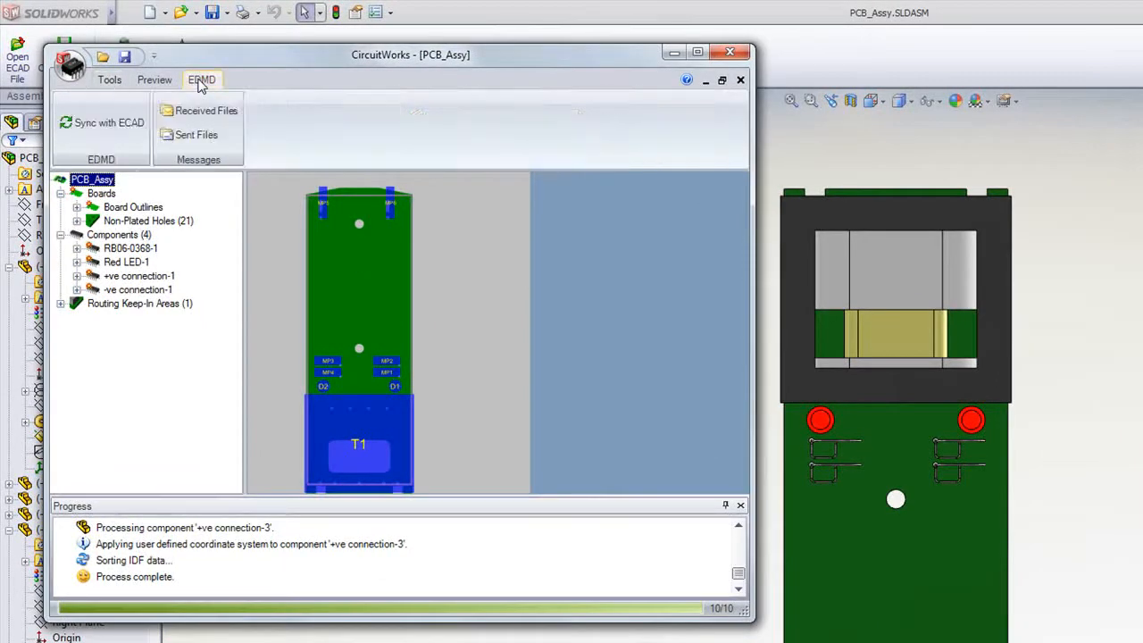
click(110, 129)
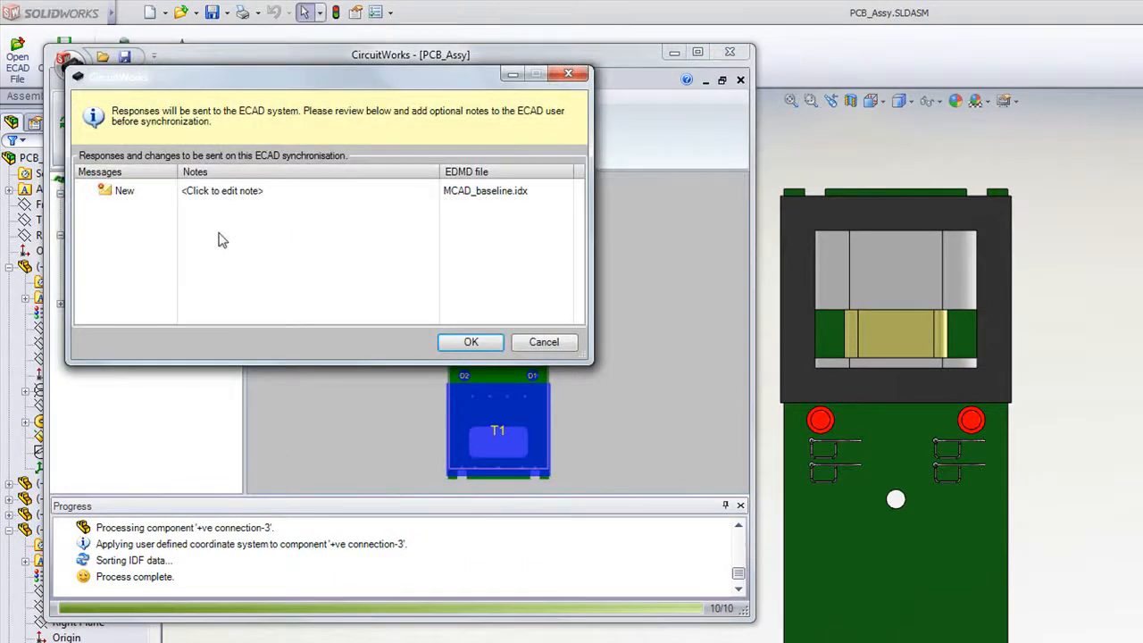
click(251, 193)
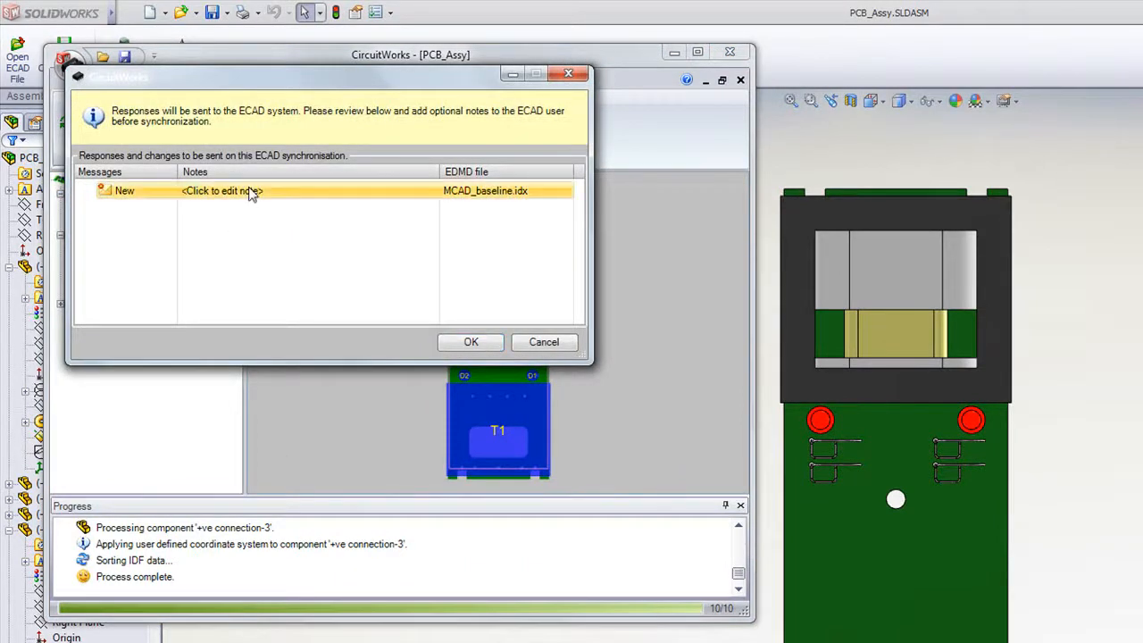
click(251, 193)
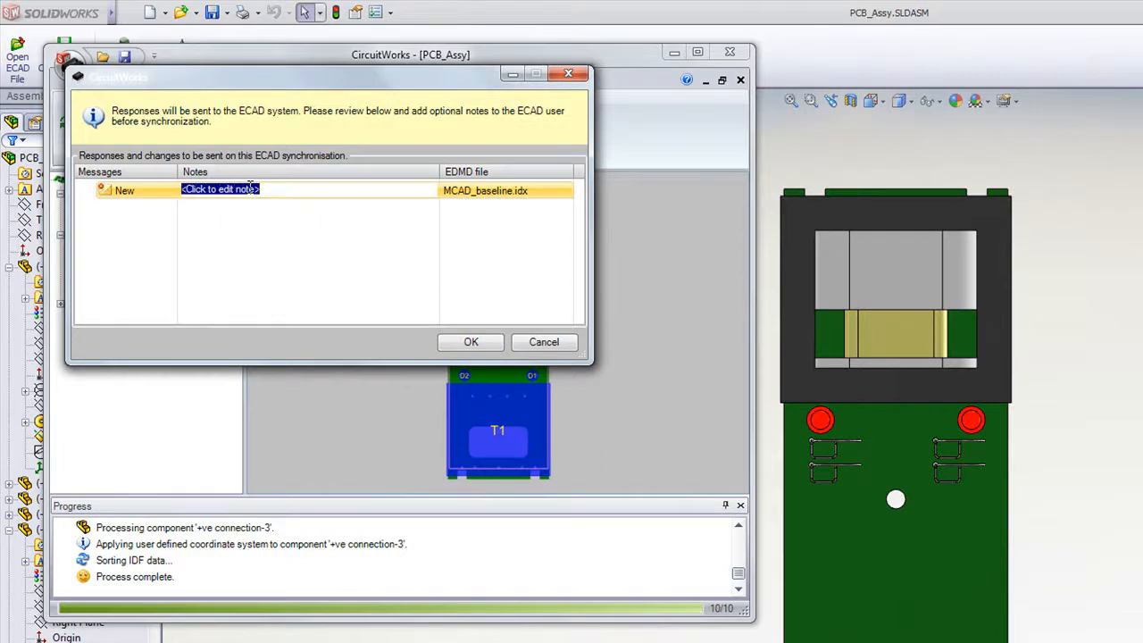
text(New Cha)
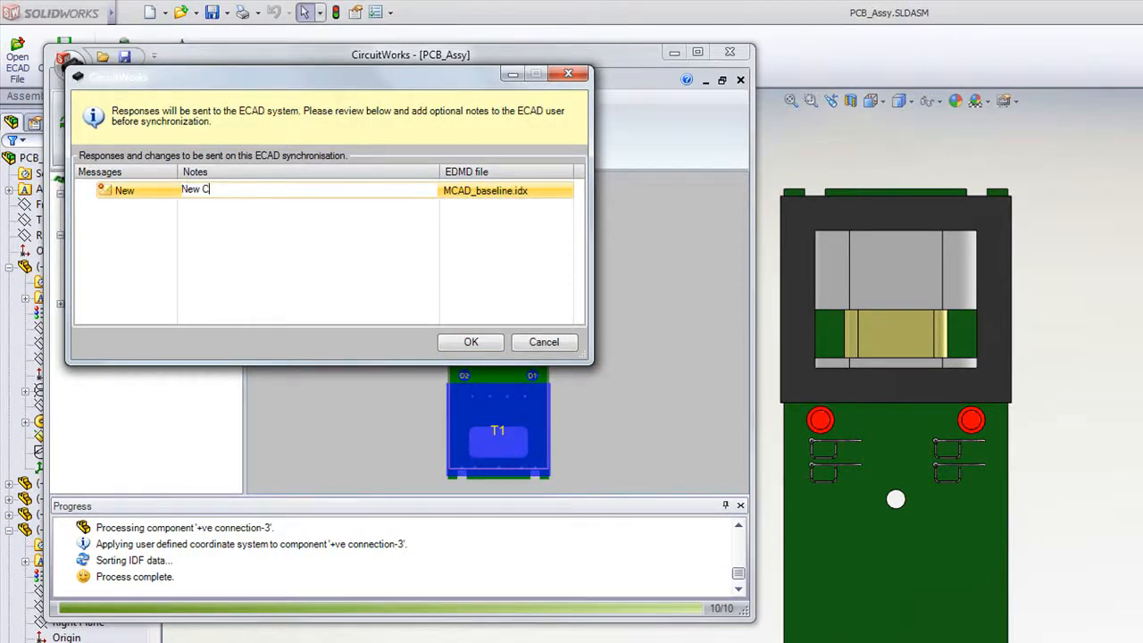
text(rger Design)
click(471, 343)
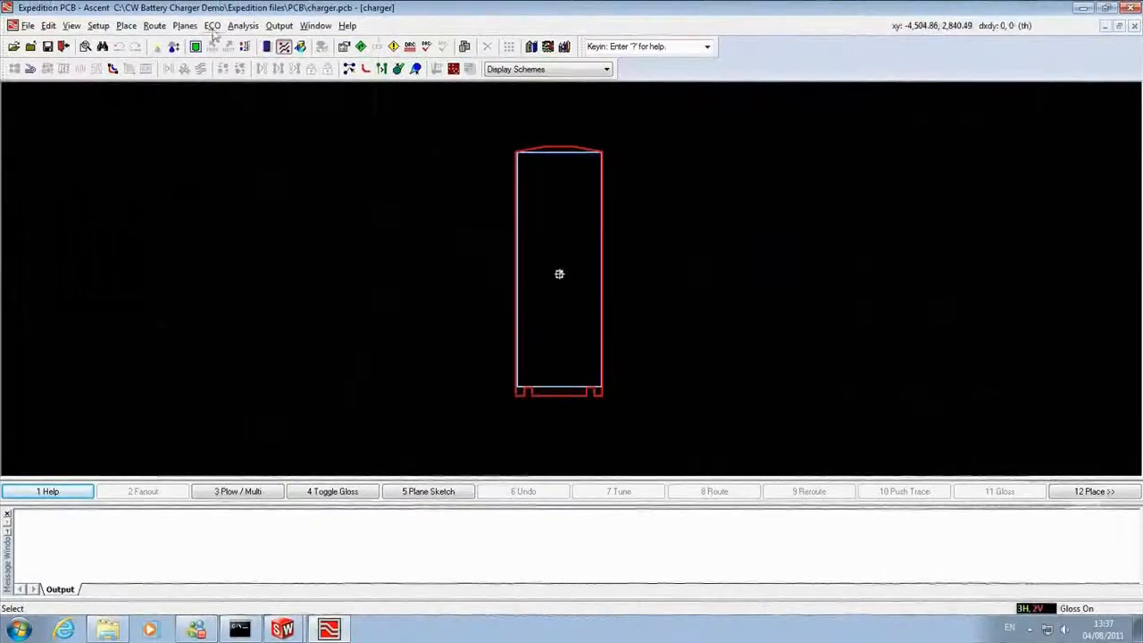
Step: In Expedition PCB, start the EDMD Collaborator for the charger board and load MCAD_baseline.idx as incoming changes
click(212, 25)
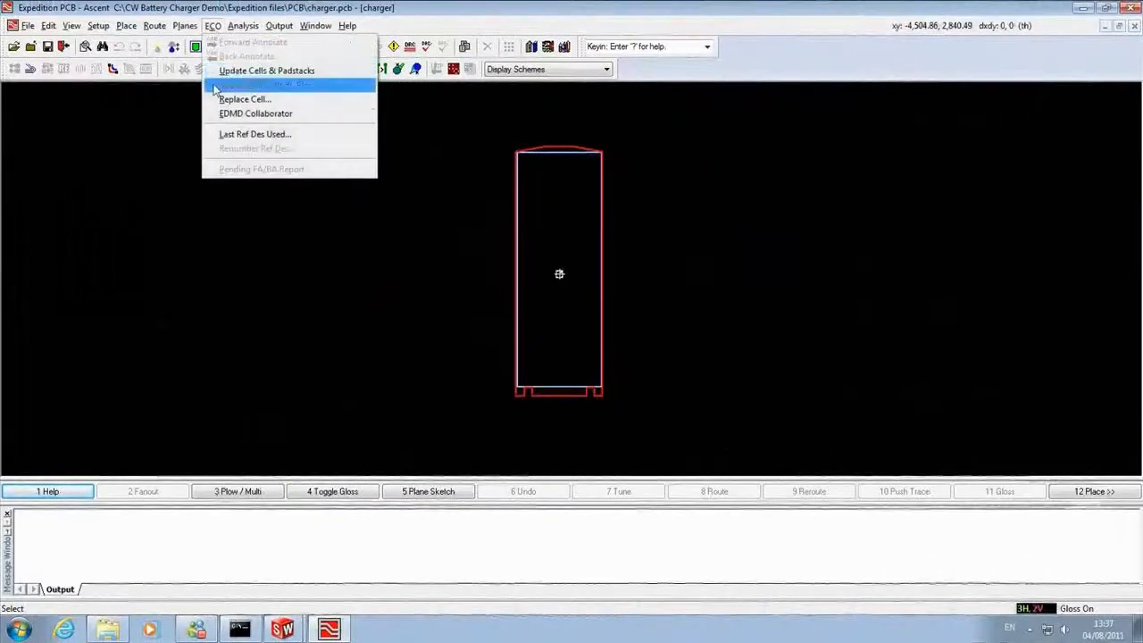
click(223, 111)
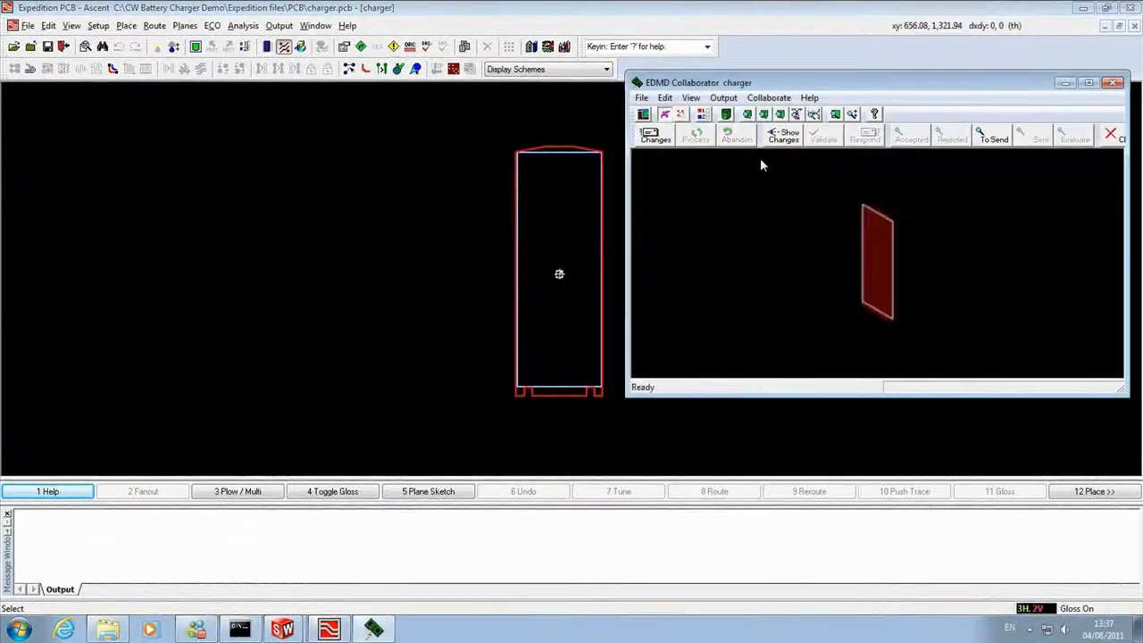
click(784, 135)
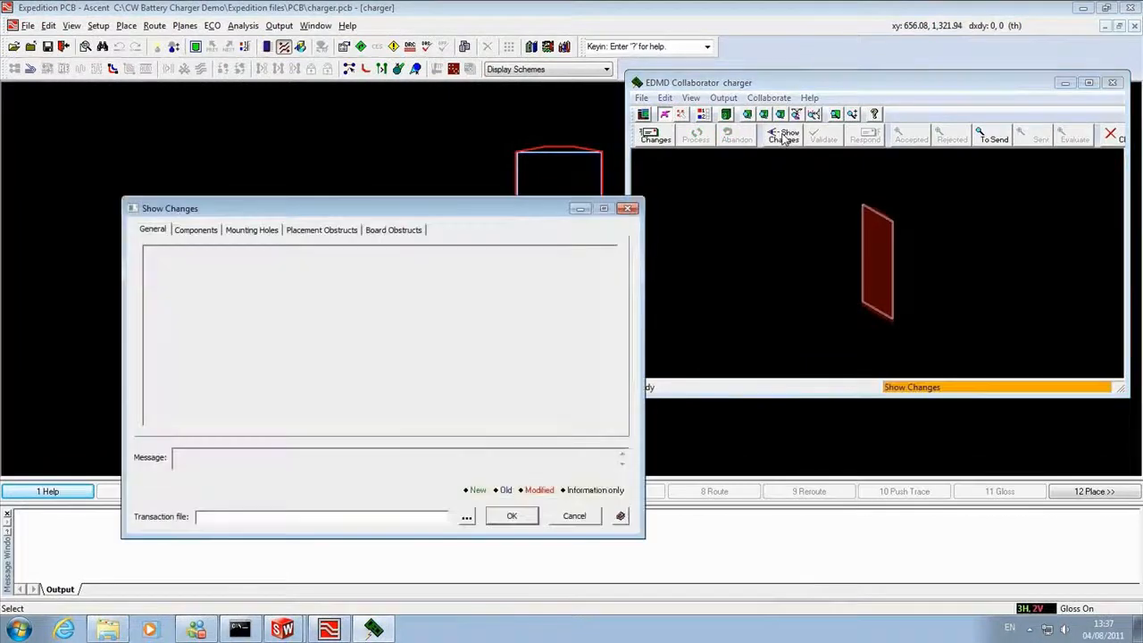
click(466, 517)
double_click(304, 292)
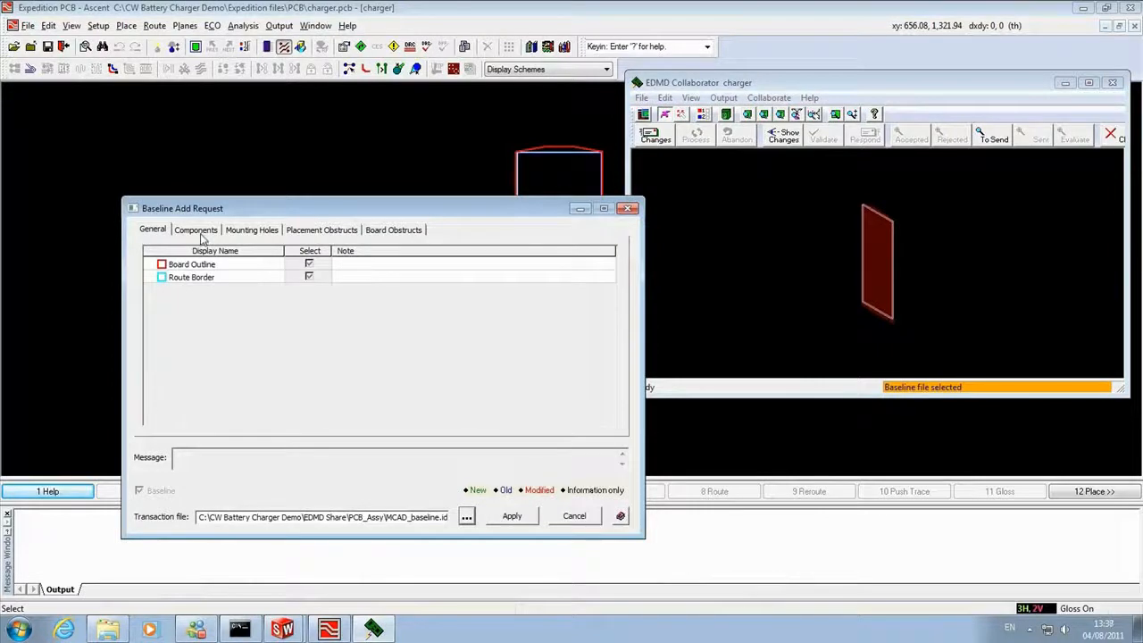
Step: Review the baseline's components and mounting holes, apply the baseline to the board, and close the collaborator saving its collaboration state
click(199, 230)
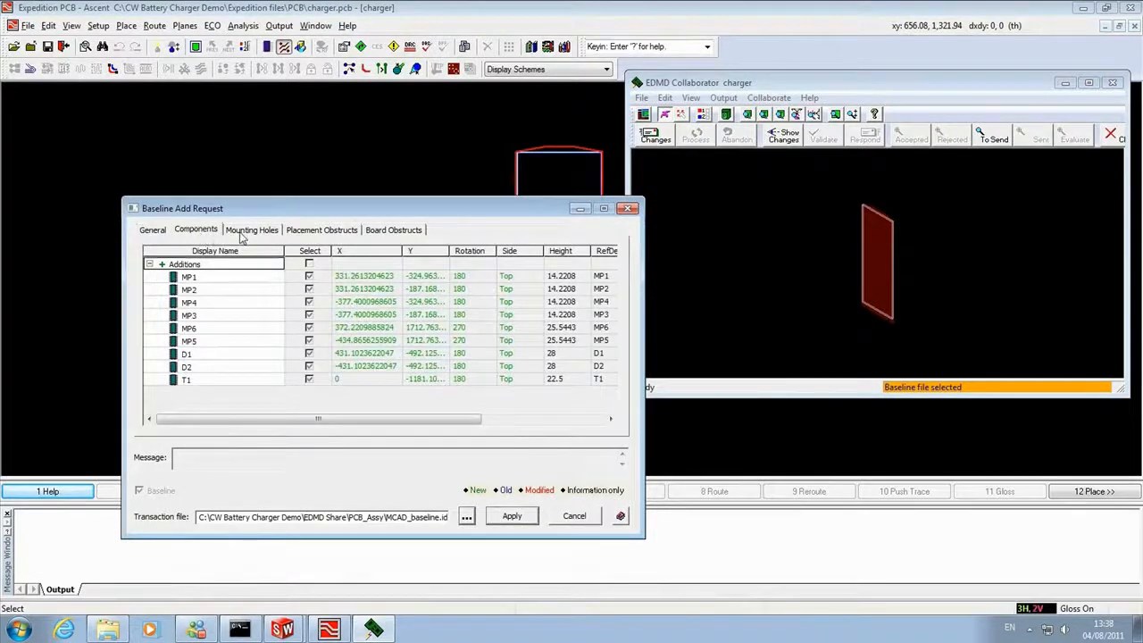
click(243, 231)
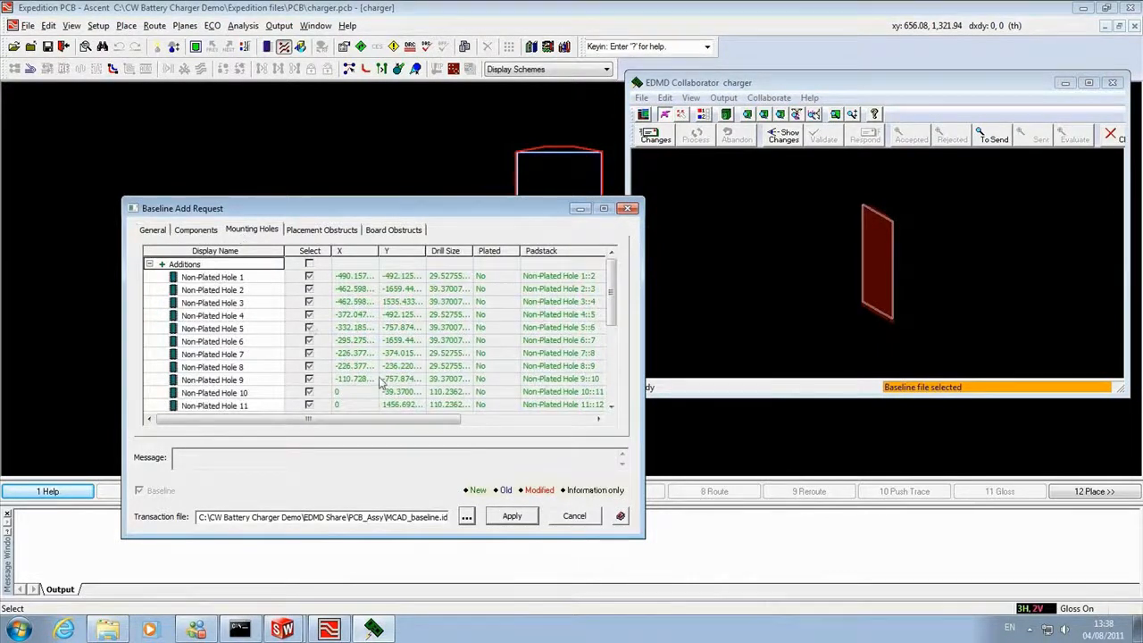
click(507, 518)
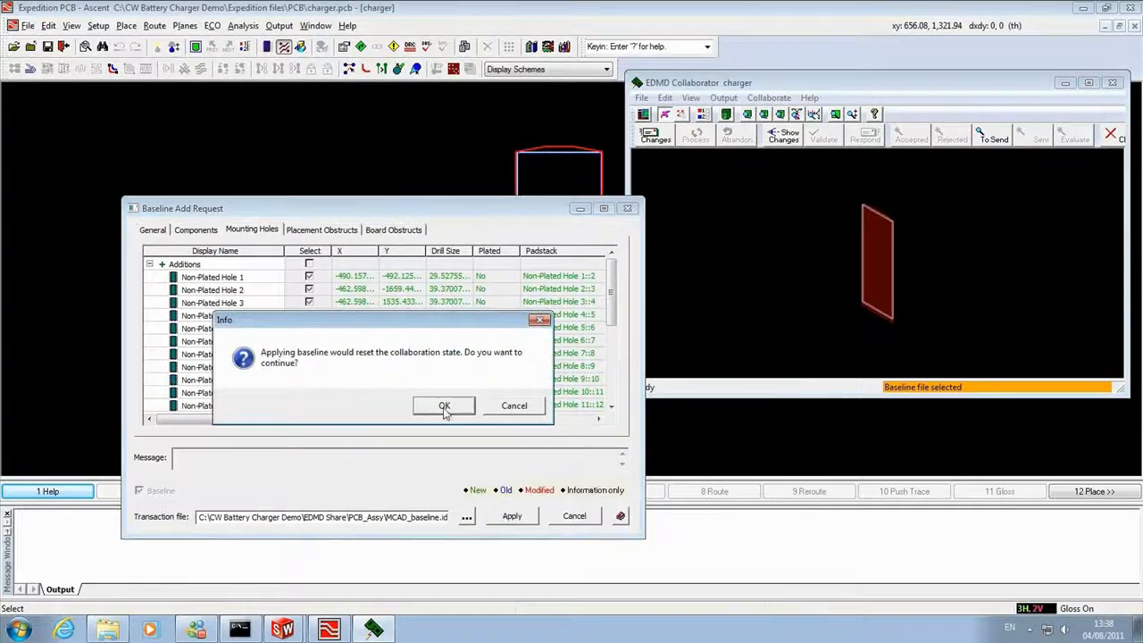
click(444, 406)
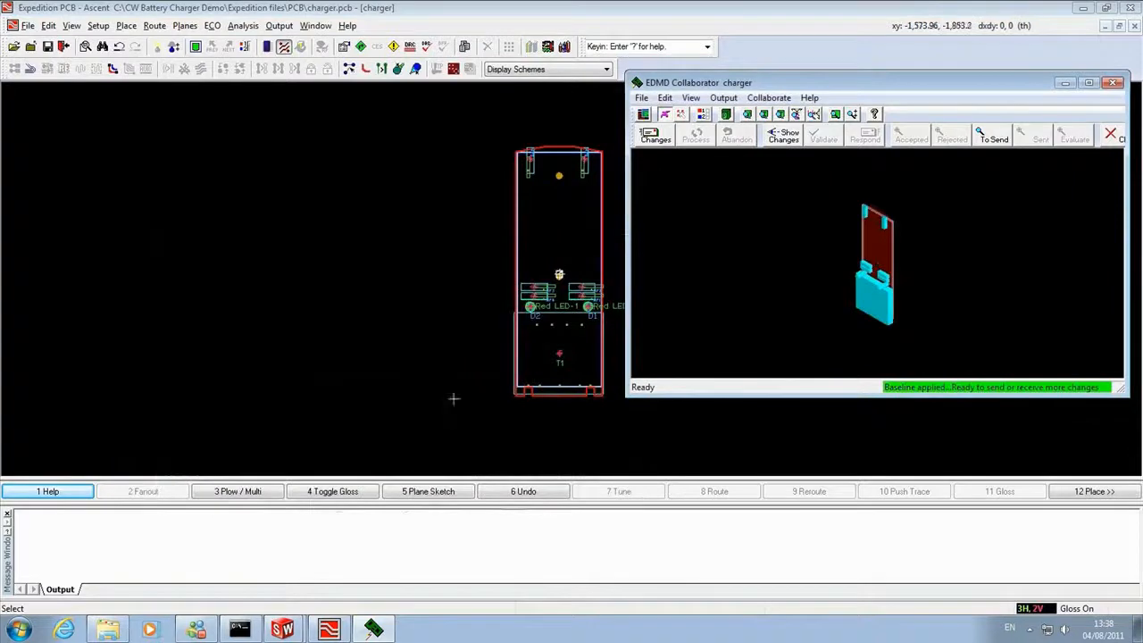
click(1114, 85)
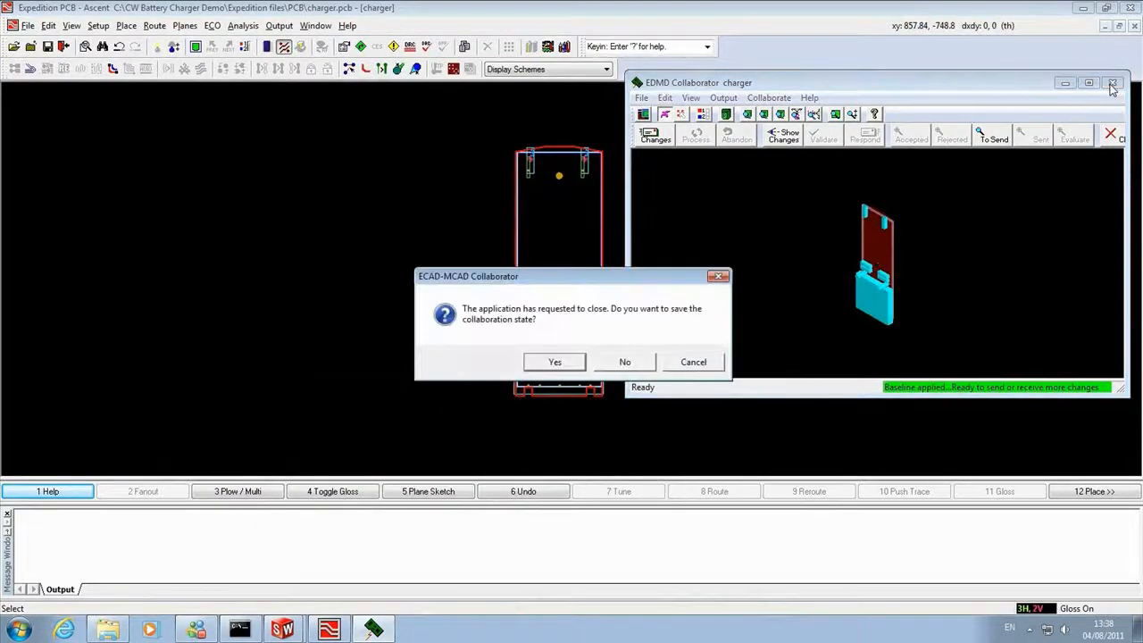
click(549, 360)
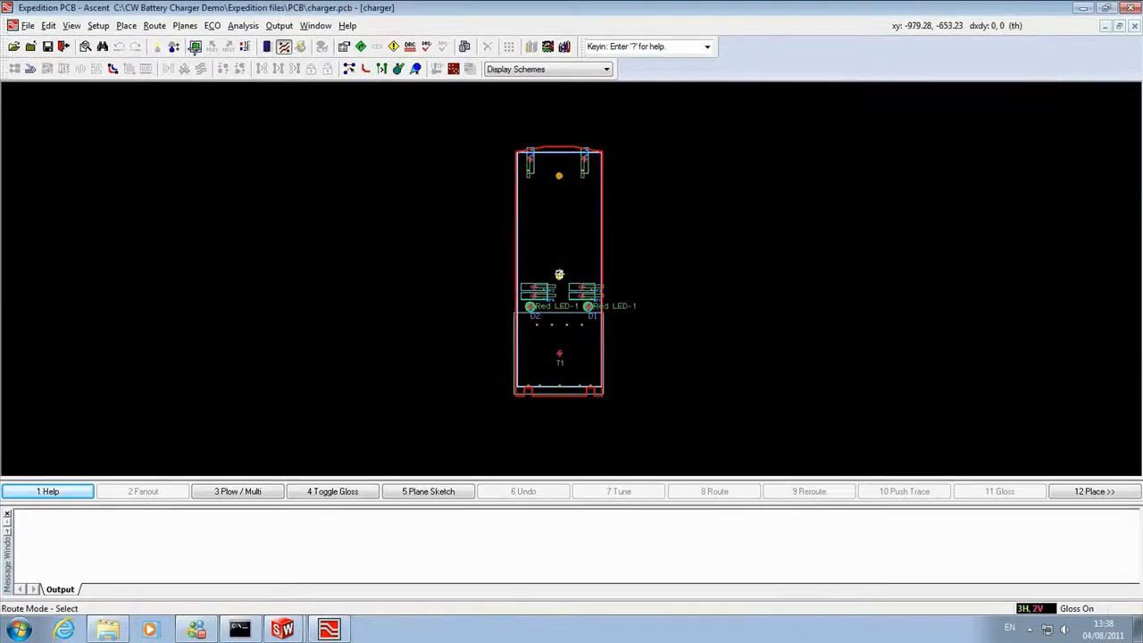
Step: Place a CW_IPC-7351 cell at 0, 950 on the charger board, with CW_AXIAL_04_1K and CW_DO35 cells around it
click(195, 46)
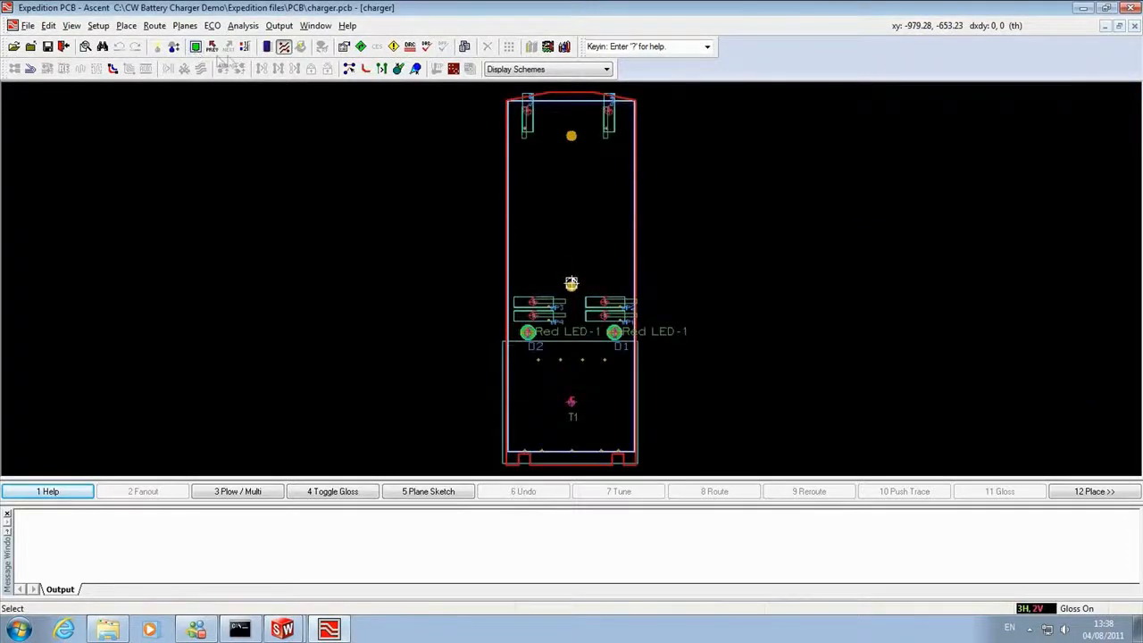
click(266, 47)
click(14, 69)
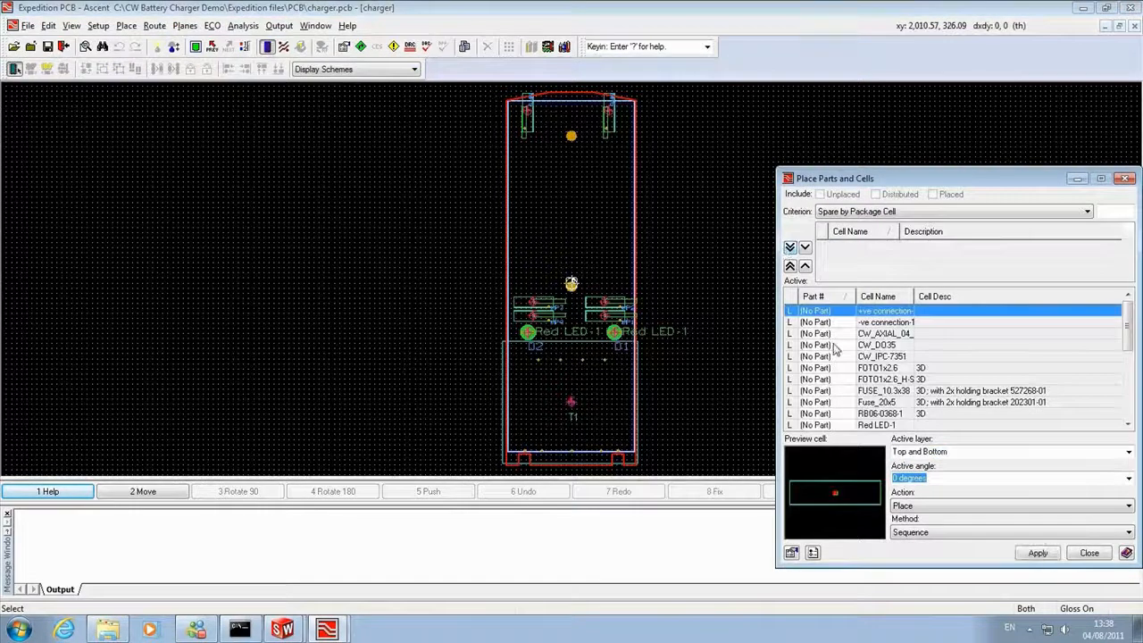
click(835, 357)
click(1036, 553)
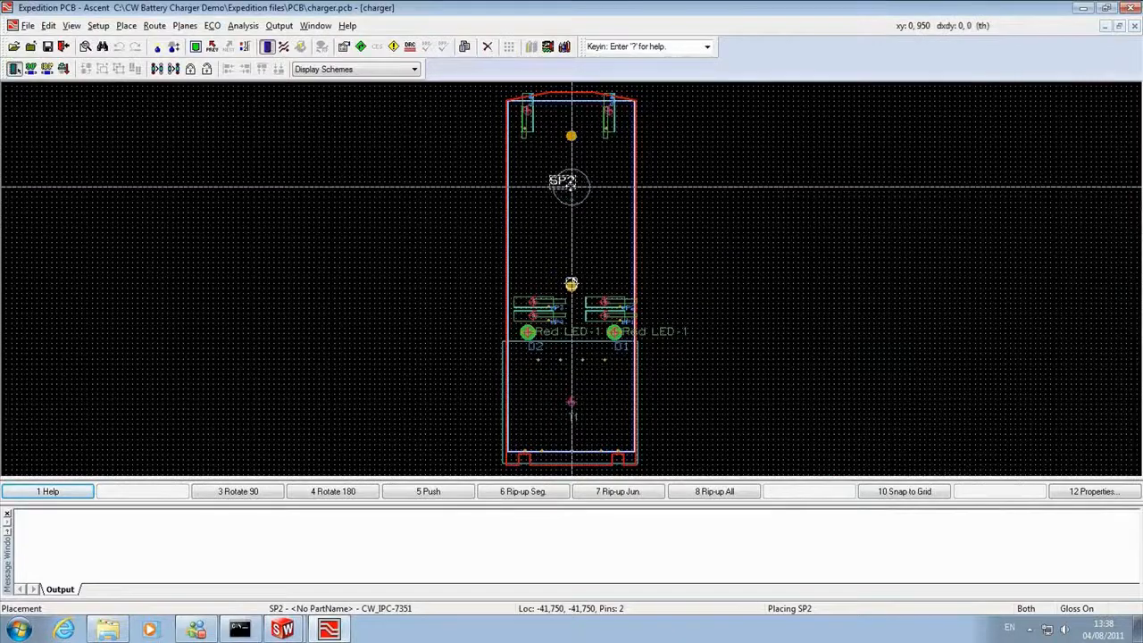
click(570, 183)
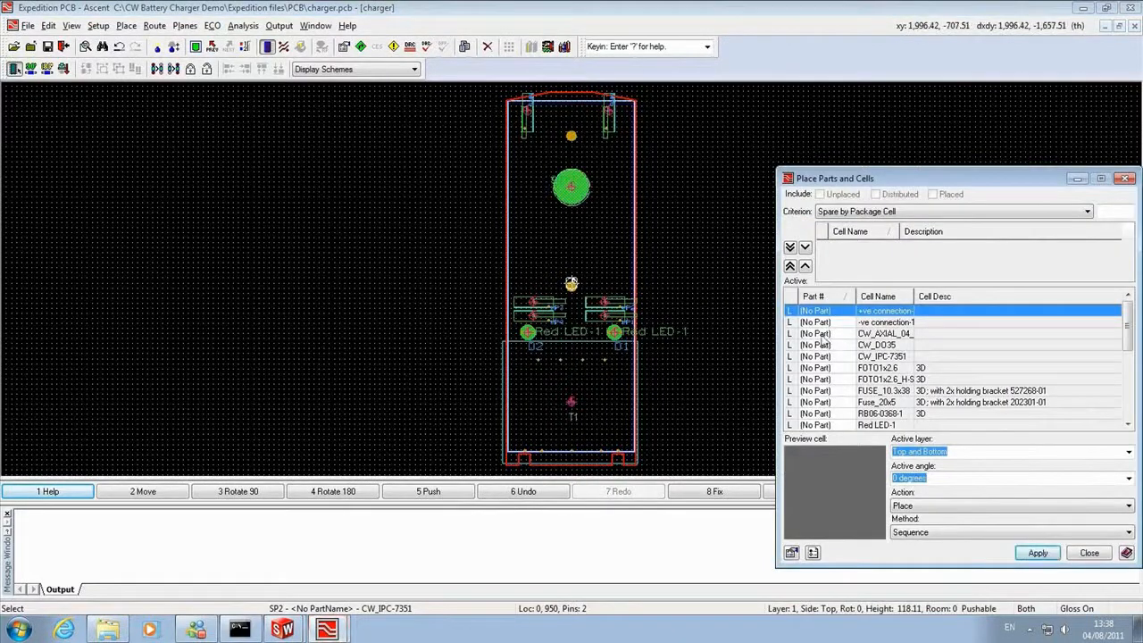
click(825, 334)
click(1036, 552)
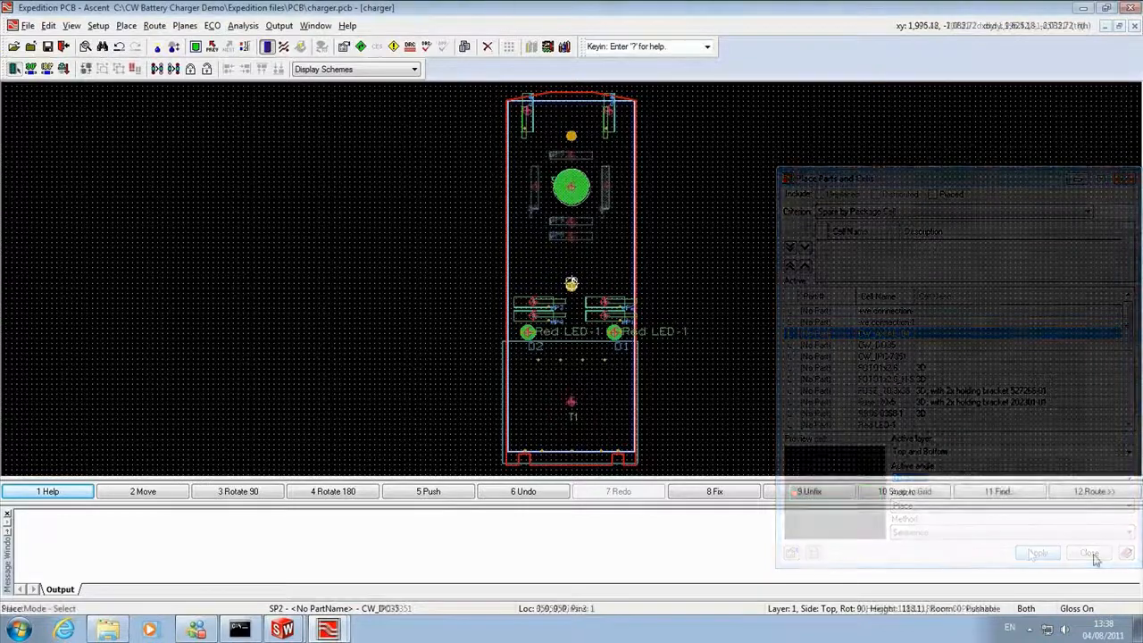
Step: Send a change request to MCAD through the EDMD Collaborator as changes_00.idx, including all component additions SP2 to SP7
click(212, 26)
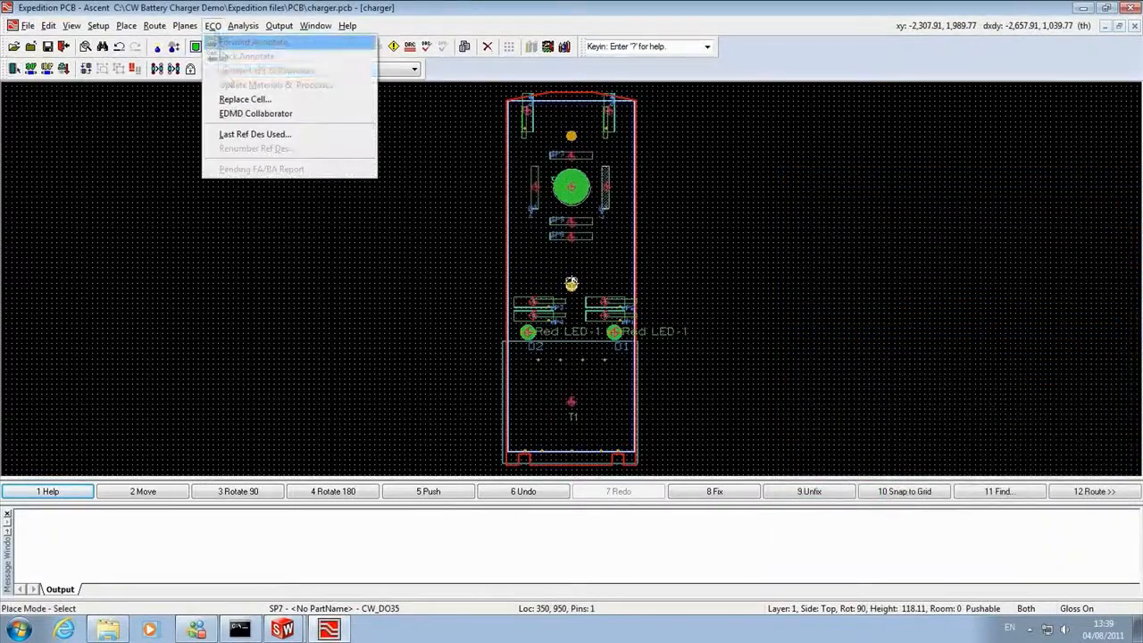
click(229, 113)
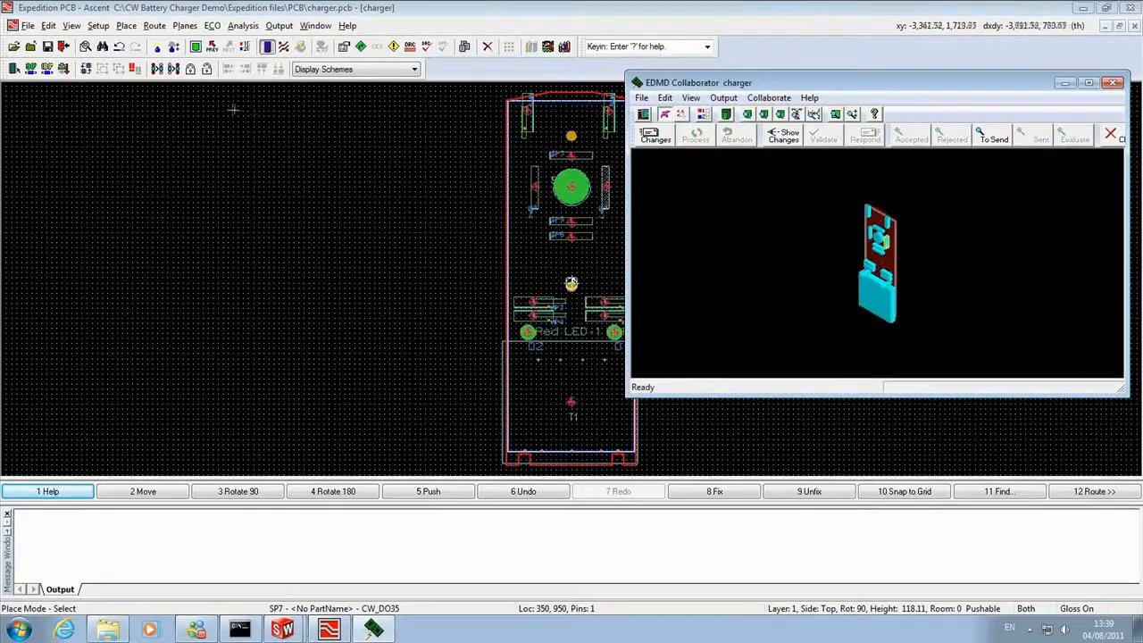
click(657, 135)
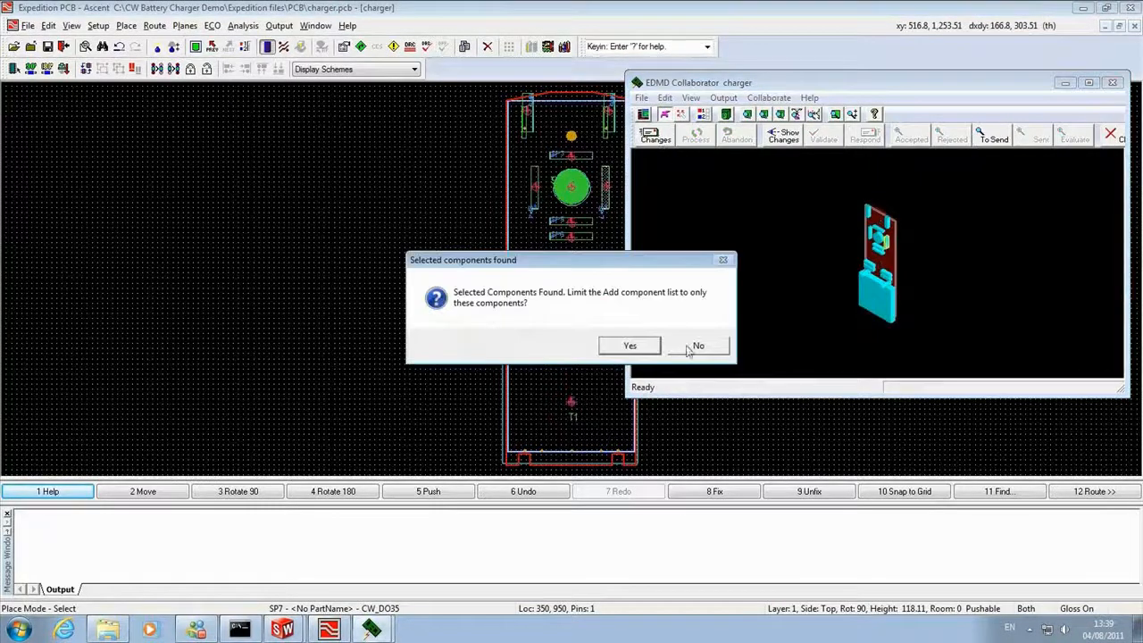
click(698, 347)
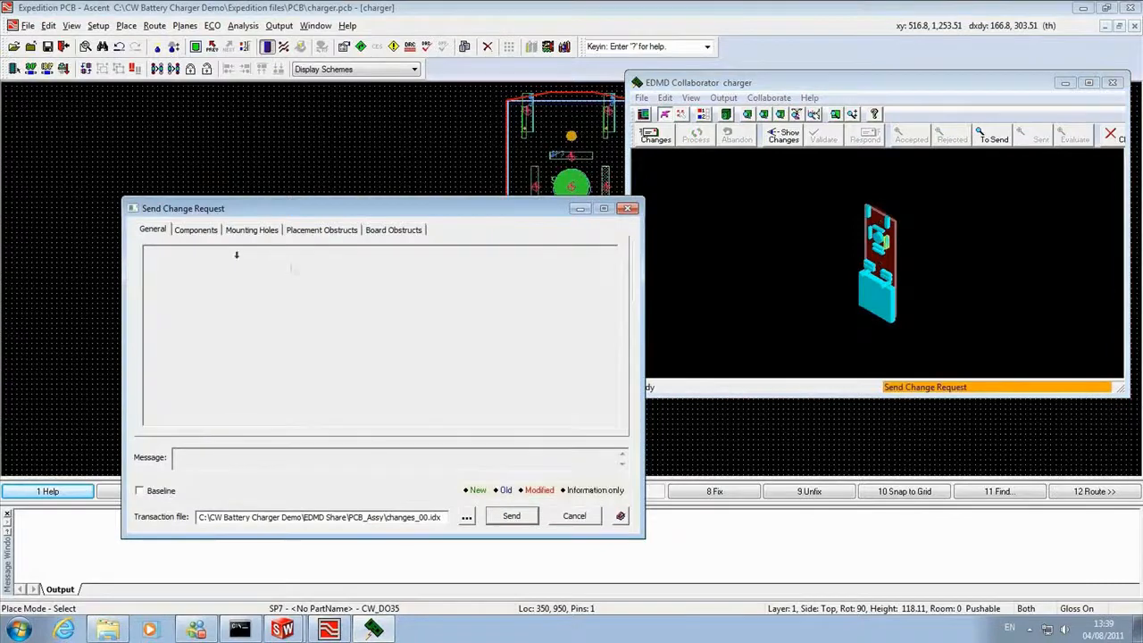
click(196, 230)
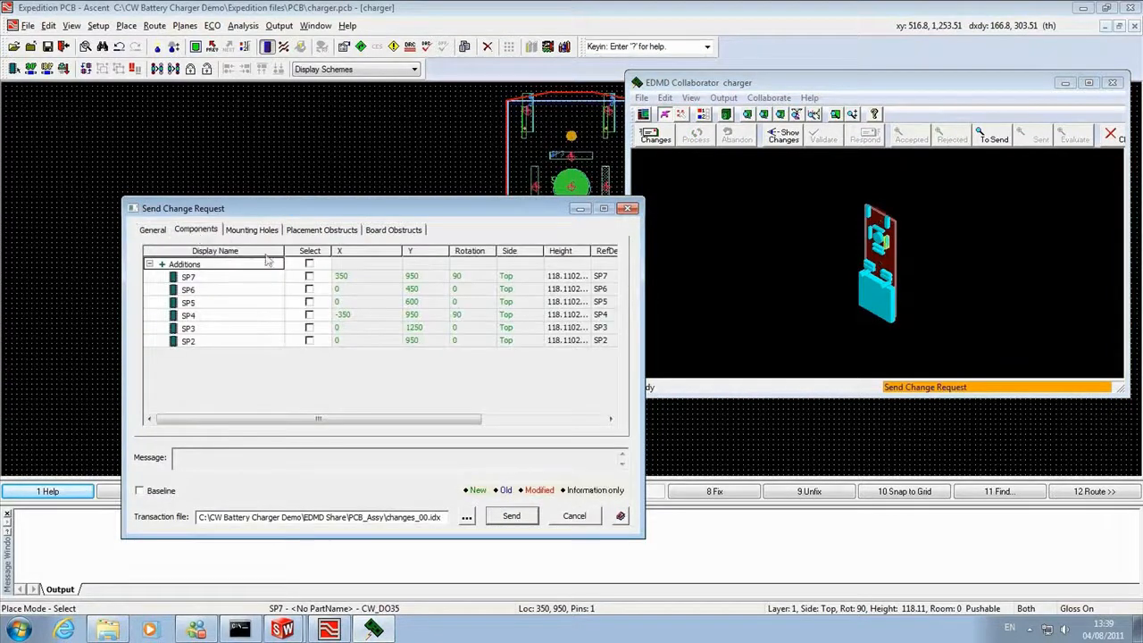
click(309, 263)
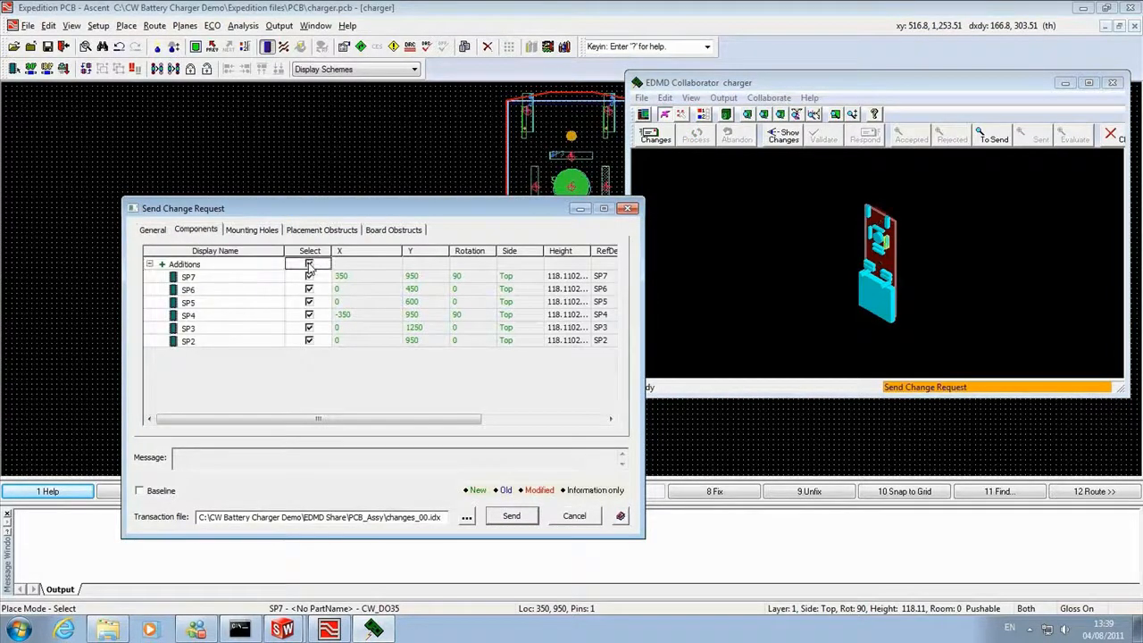
click(511, 516)
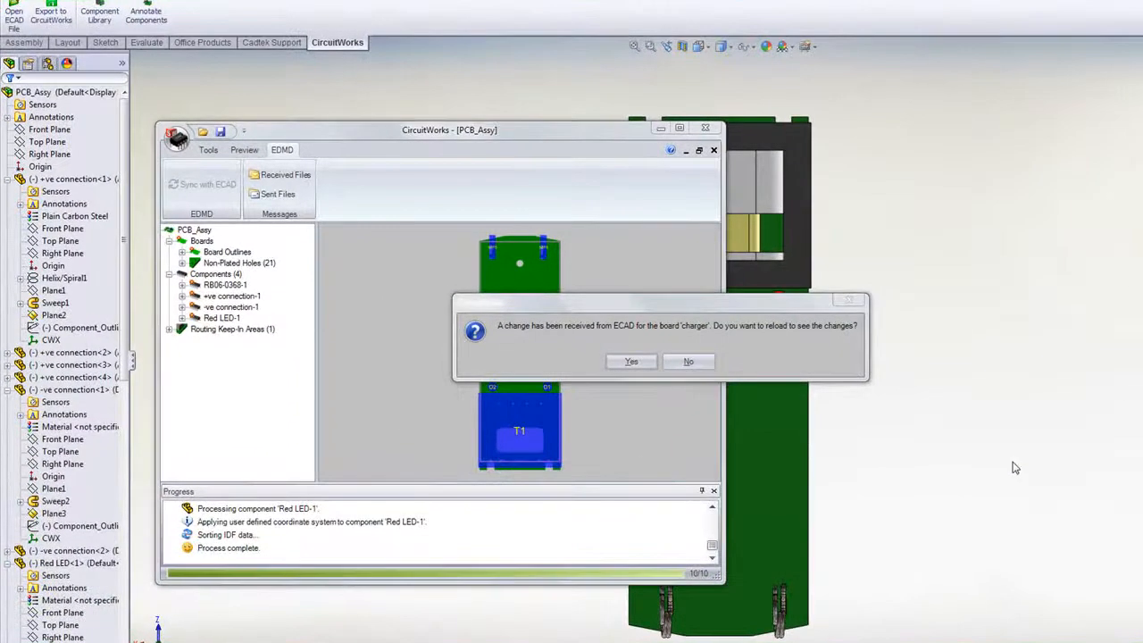
Step: Reload the charger board with the change received from ECAD and review the proposed CW_AXIAL_04_1K and CW_IPC-7351 components in Change 1
click(638, 363)
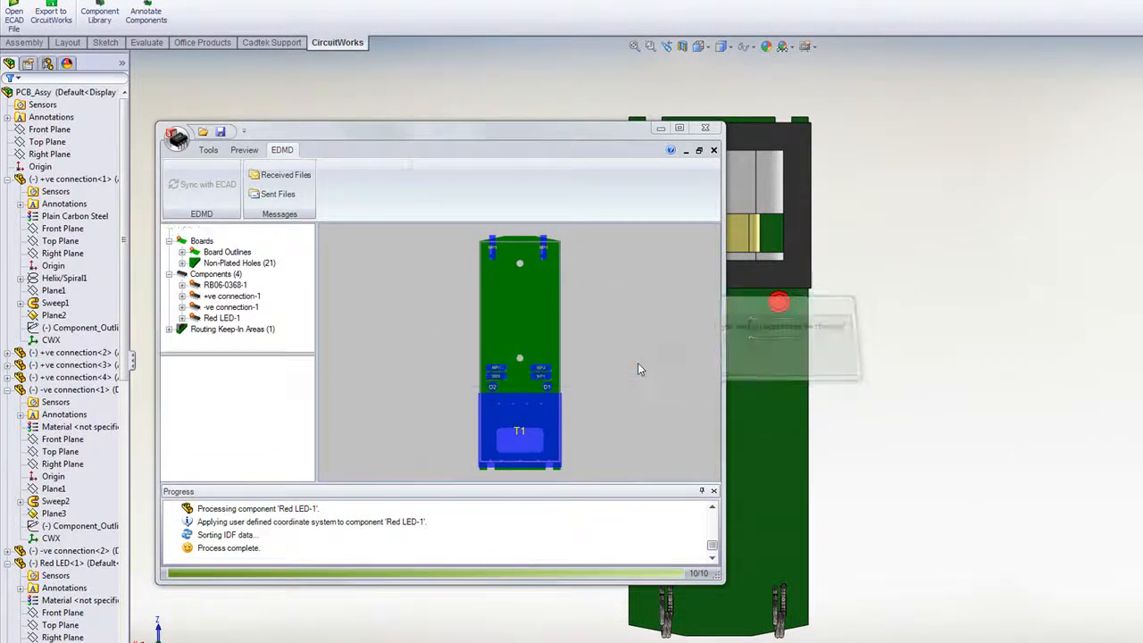
click(254, 386)
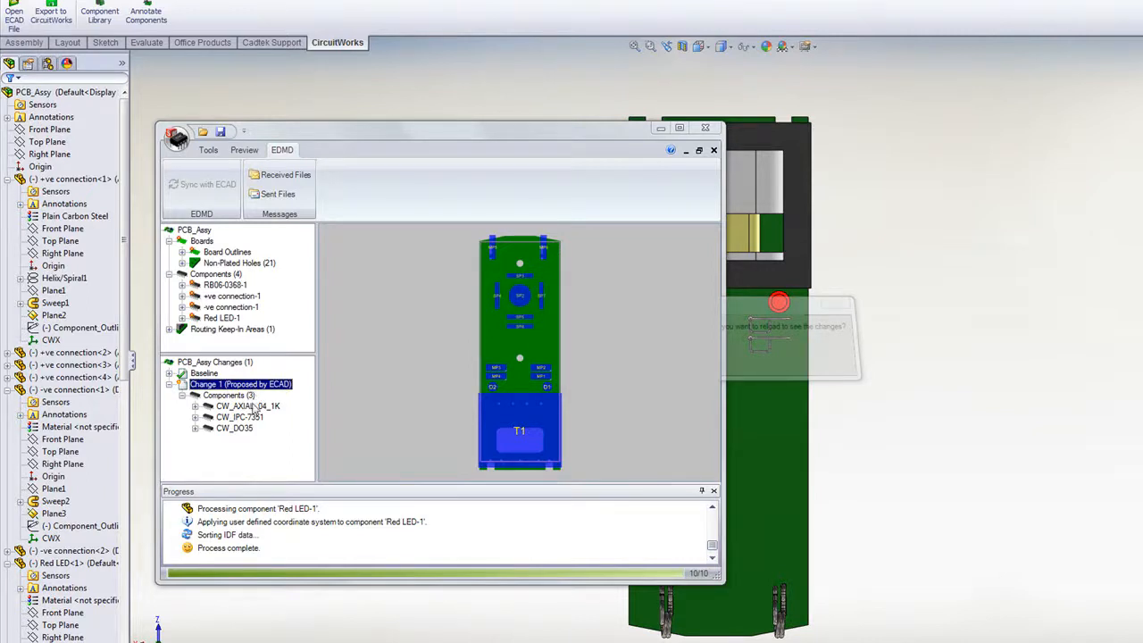
click(255, 407)
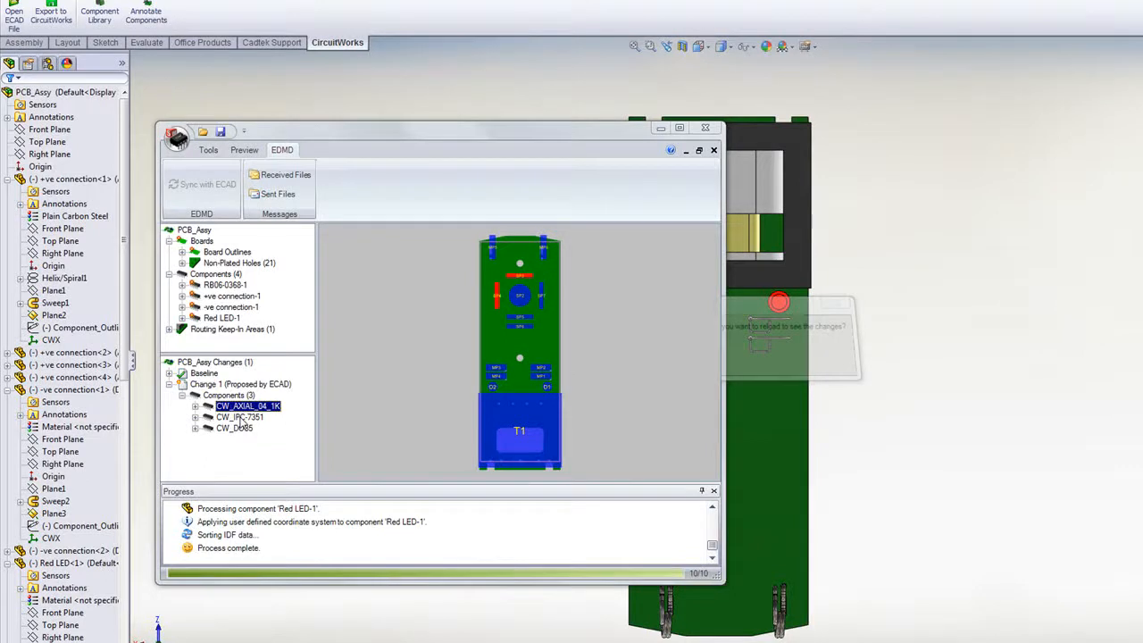
click(241, 418)
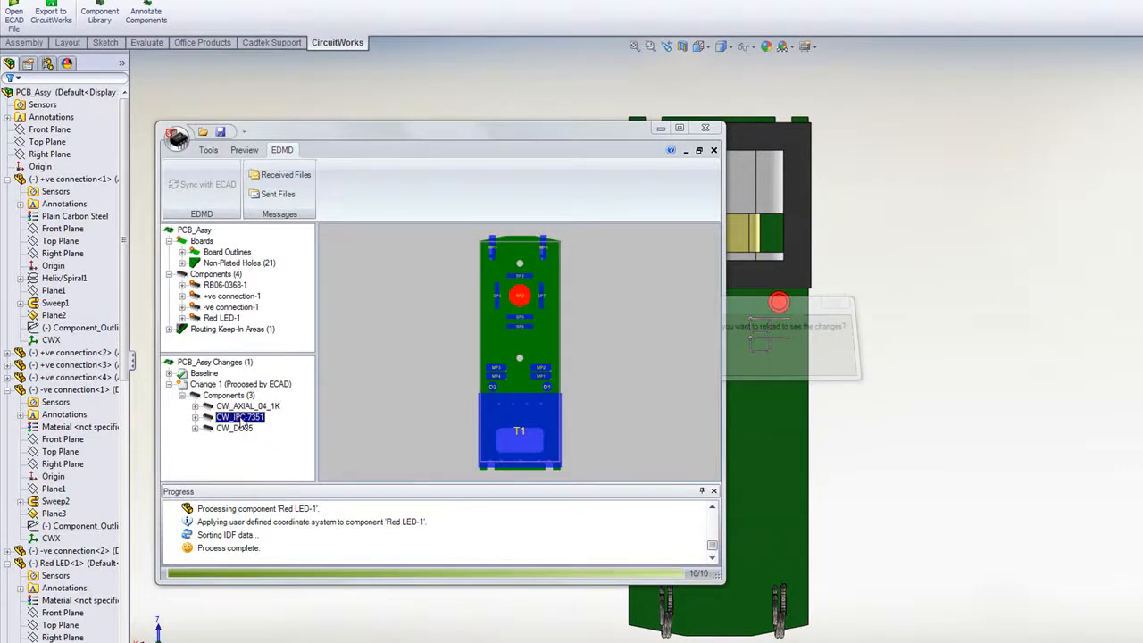
Step: Accept all proposed component additions in Change 1 and build the updated model in SolidWorks
right_click(234, 396)
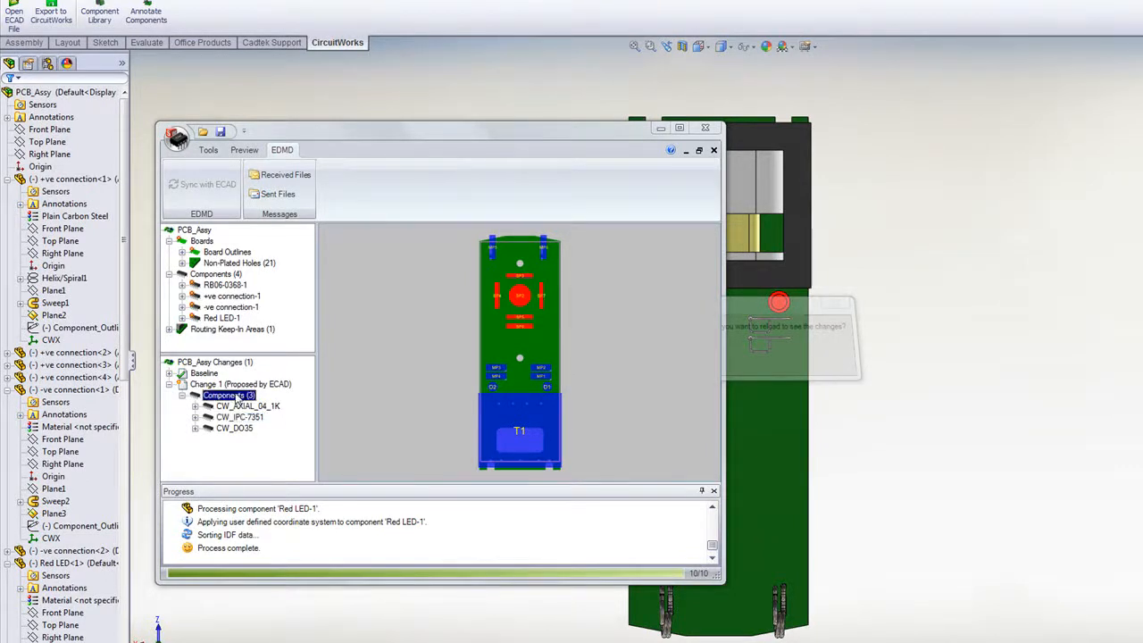
click(282, 487)
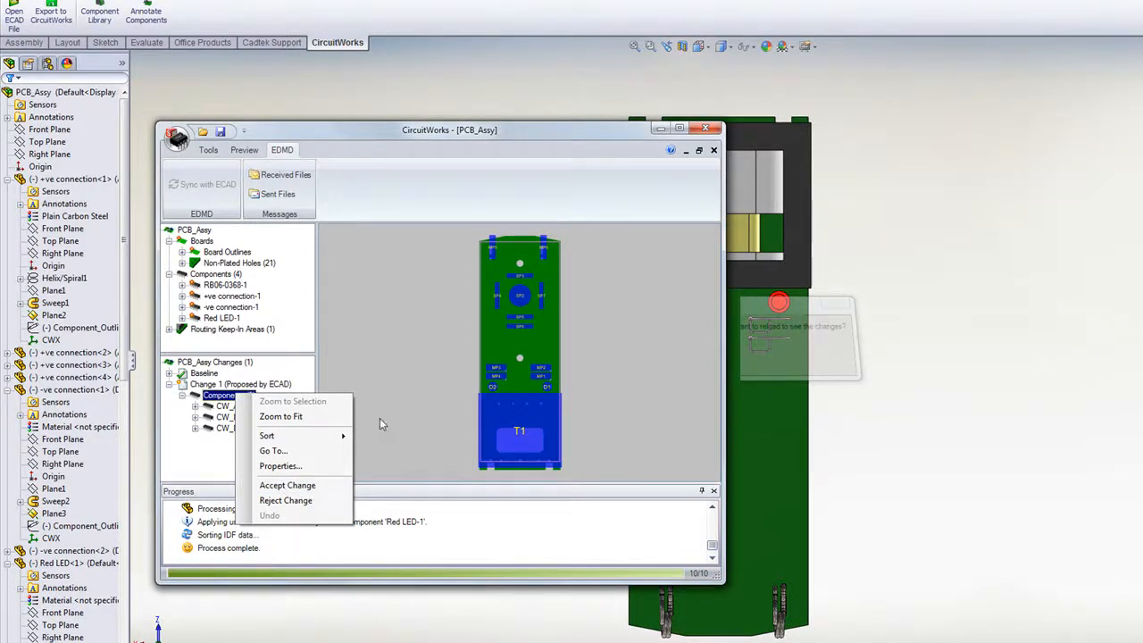
click(206, 151)
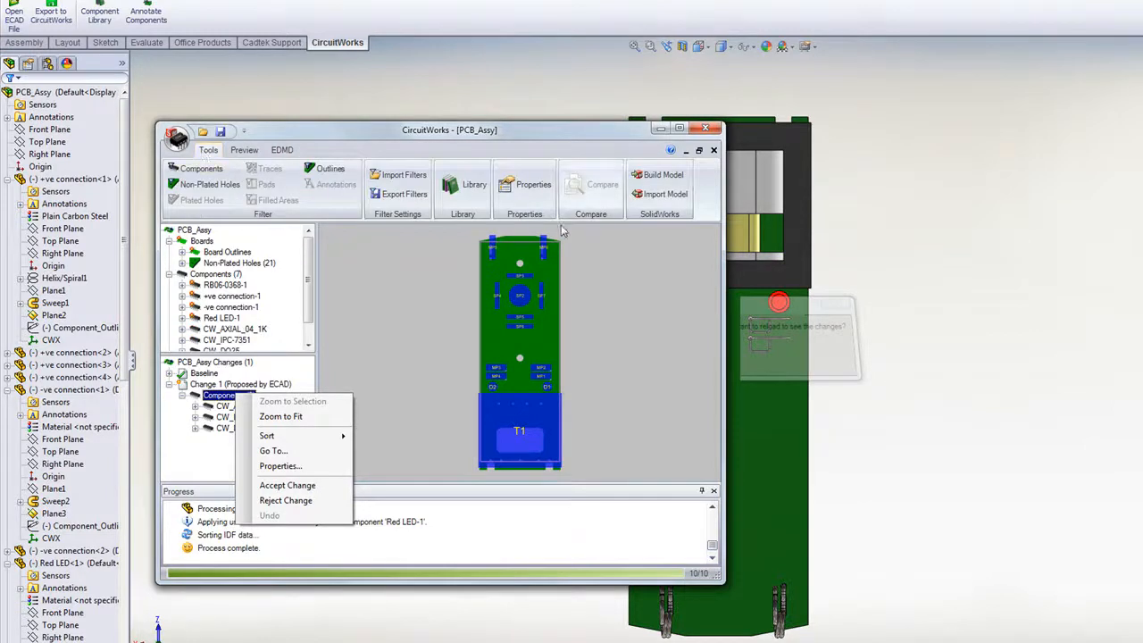
click(662, 176)
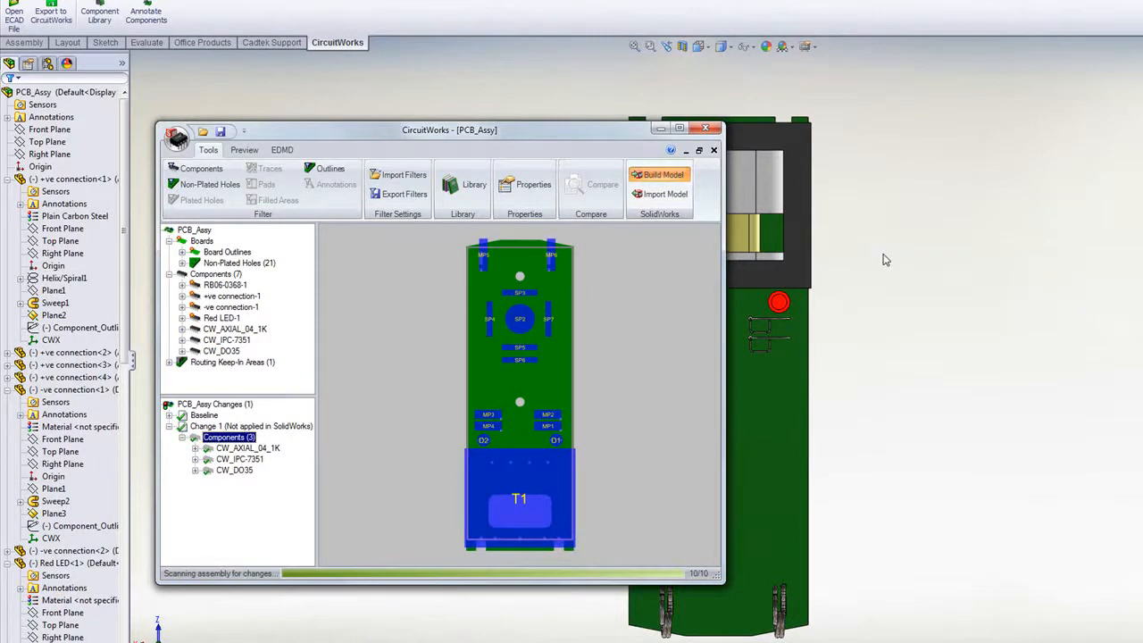
Step: Synchronize with ECAD, sending the response MCAD_response1.idx with the note "Changes accepted"
click(661, 363)
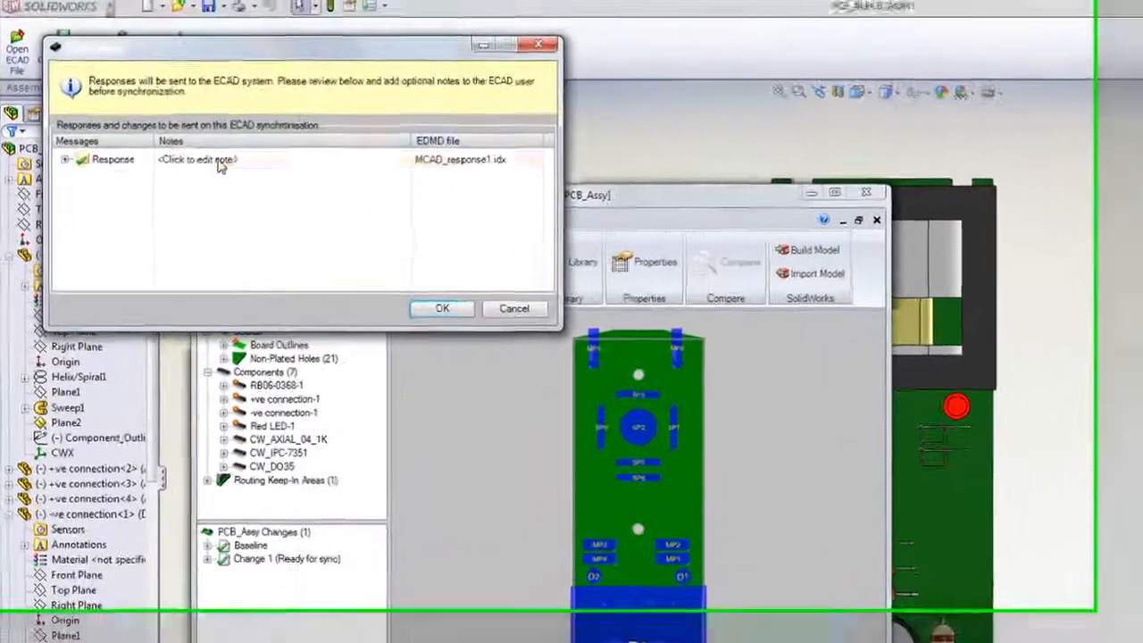
click(182, 106)
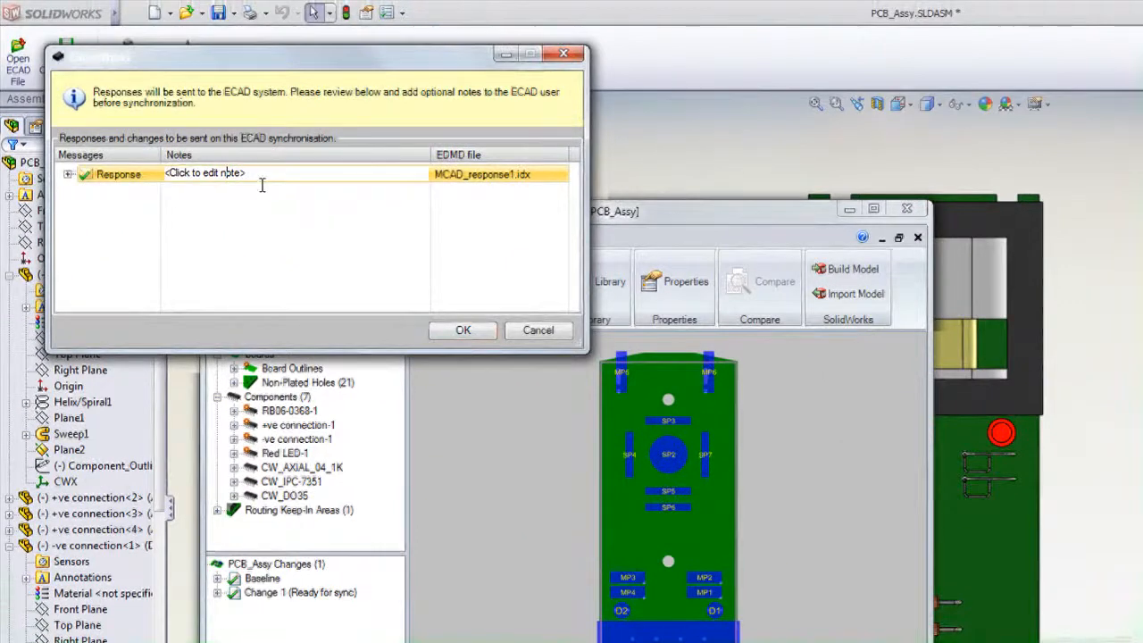
click(229, 175)
text(Changes a)
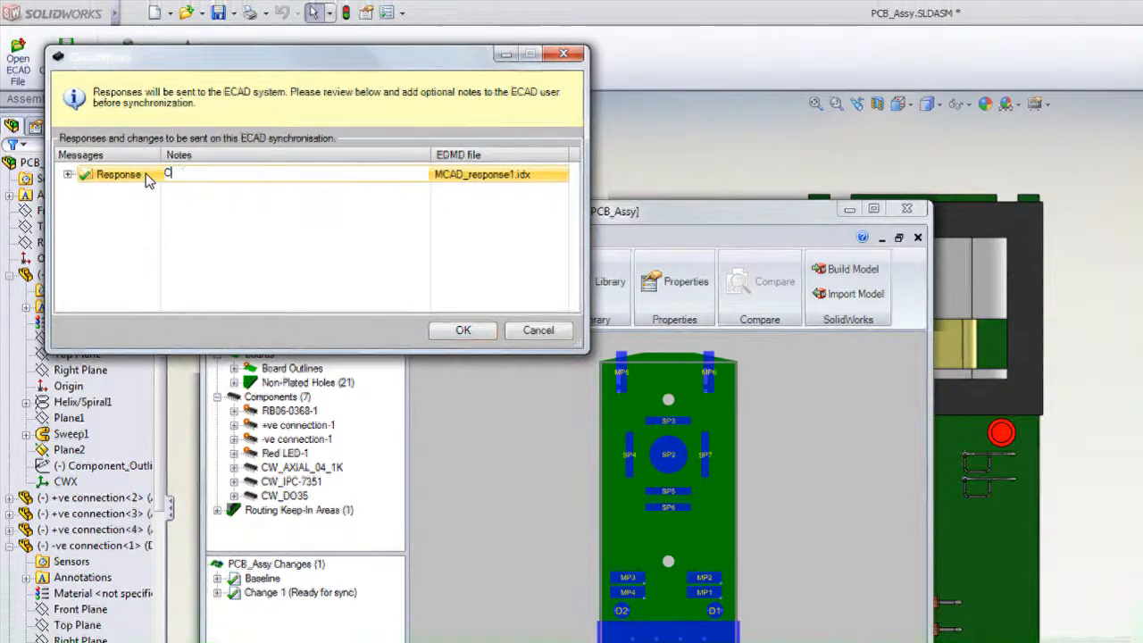
text(ccepted)
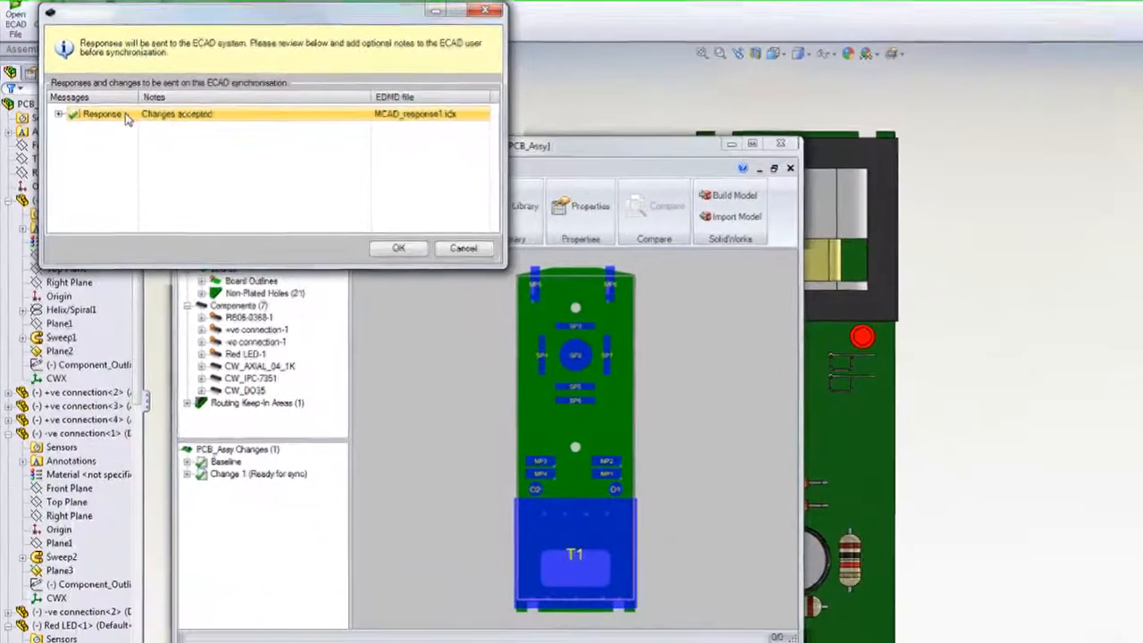
click(448, 311)
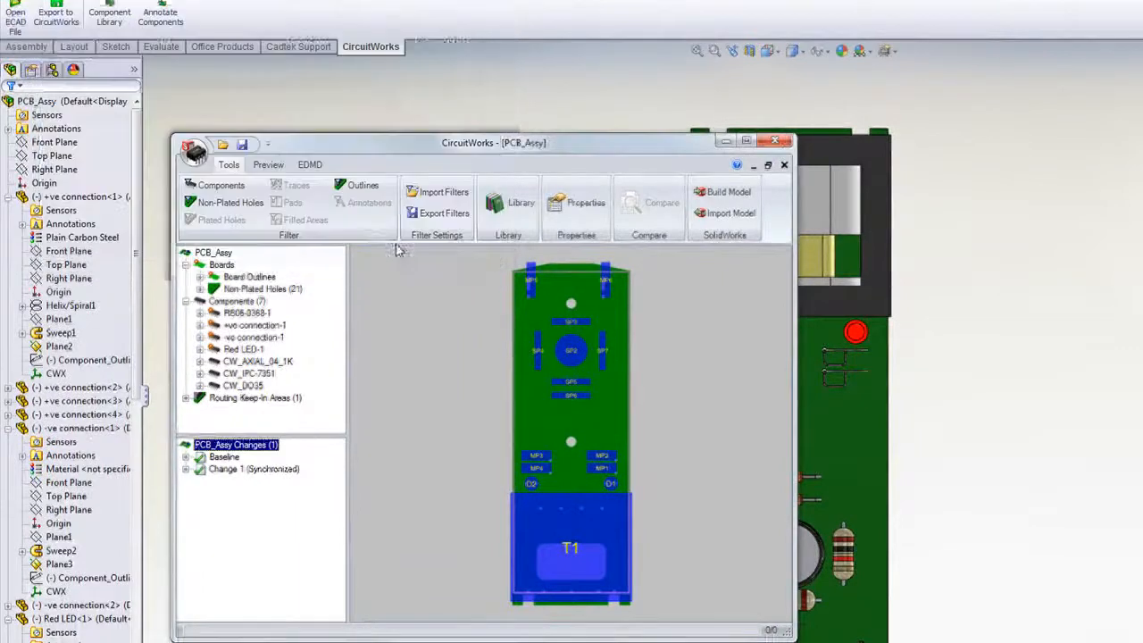
Step: Switch to the SolidWorks Mini Charger assembly, activate its WithHole configuration, and turn the model to view the thumb hole in the back
click(844, 412)
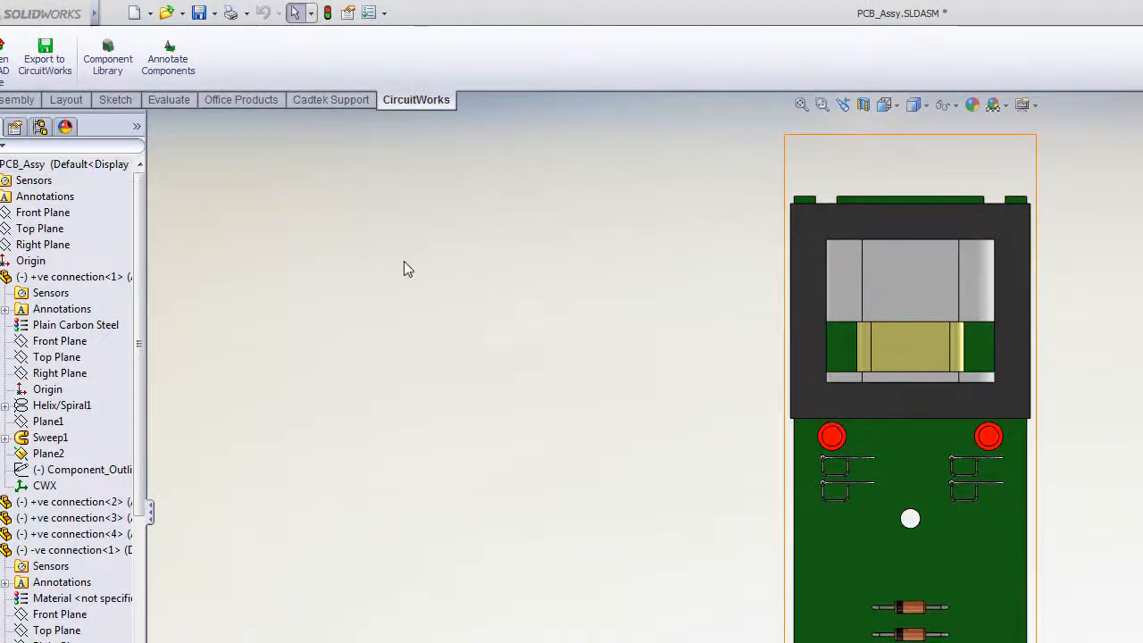
key(ctrl+Tab)
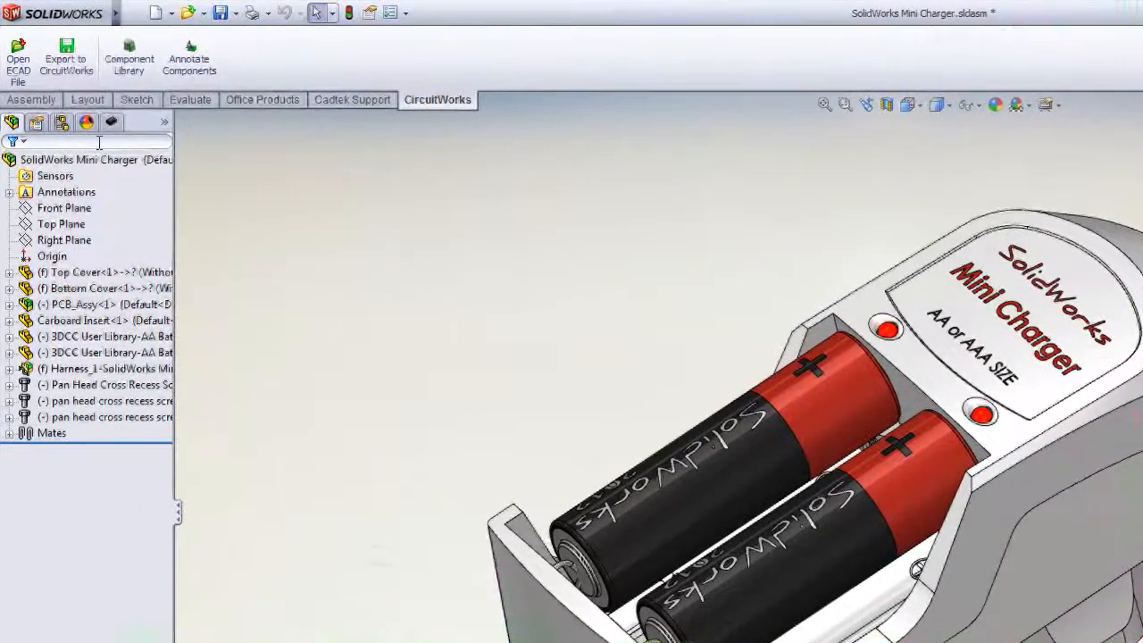
click(36, 122)
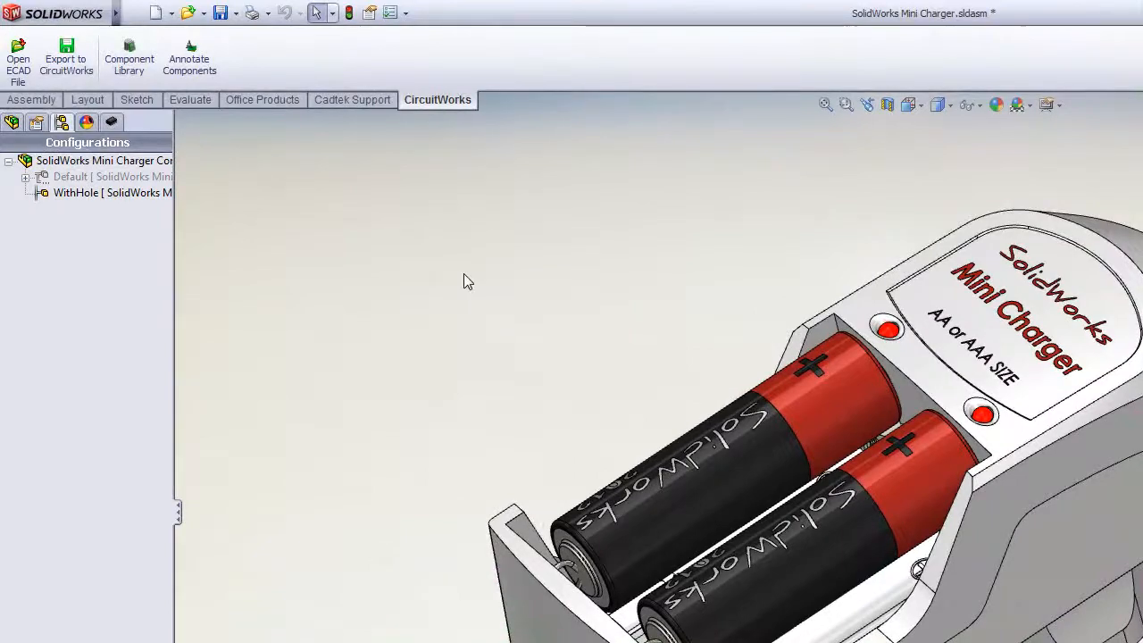
middle_drag(671, 291, 415, 122)
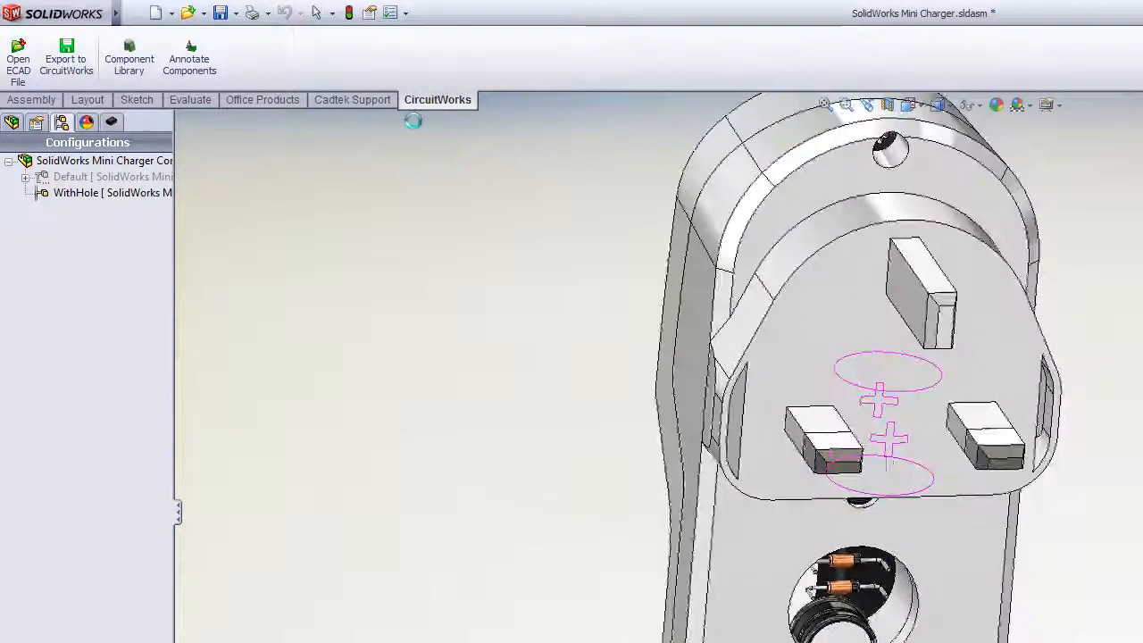
Step: Return to the PCB_Assy assembly, accept rebuilding it, and activate its WithHole configuration
key(ctrl+Tab)
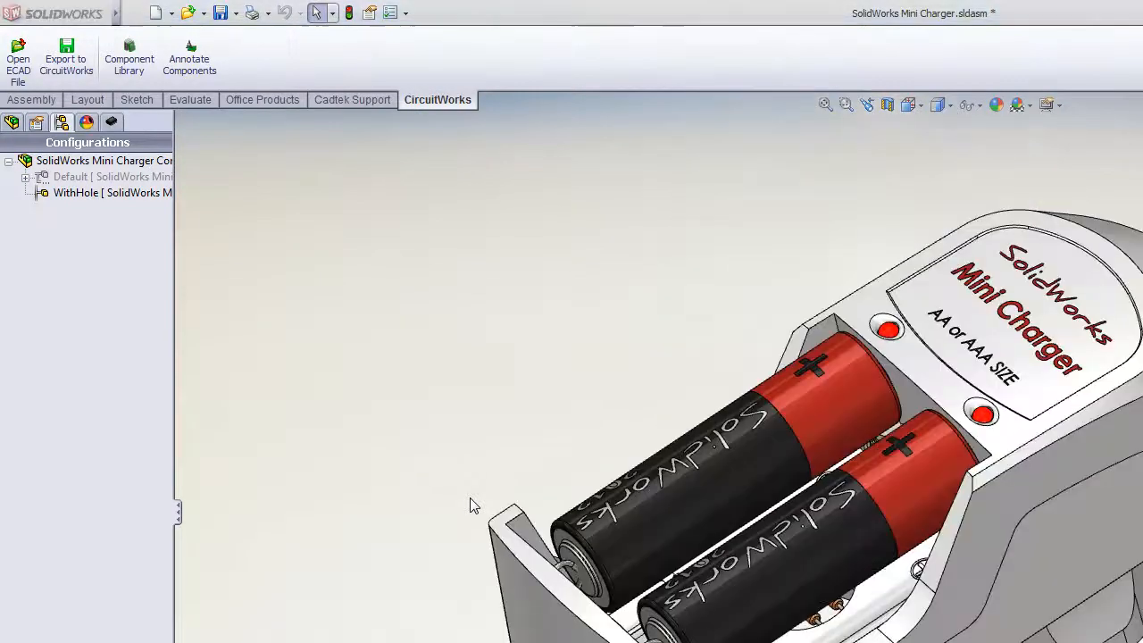
key(ctrl+Tab)
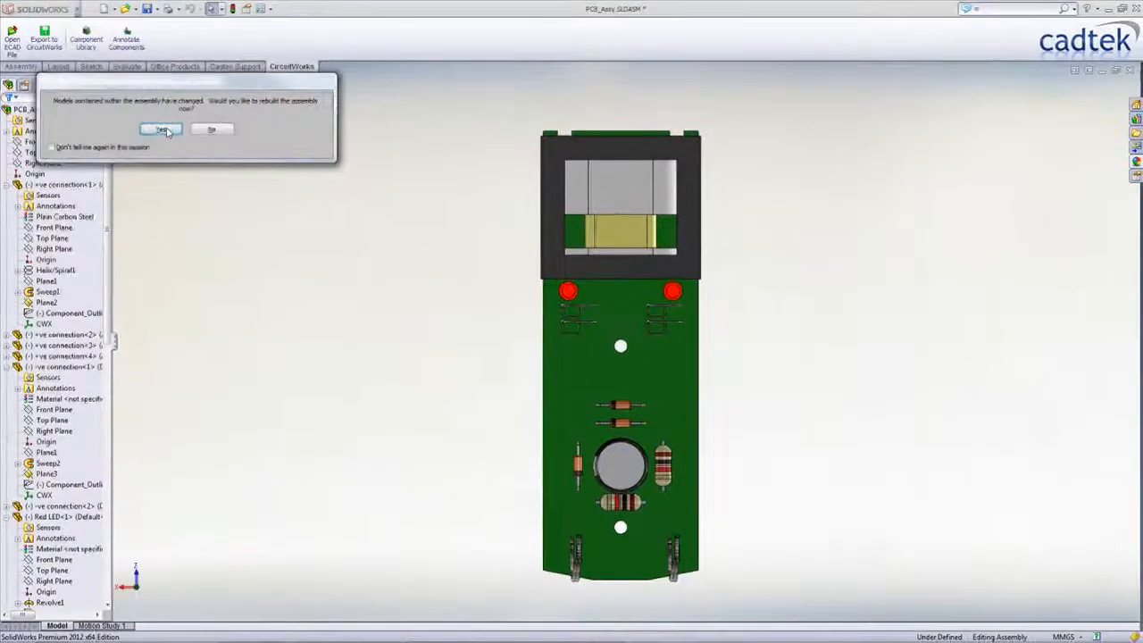
click(190, 154)
click(41, 84)
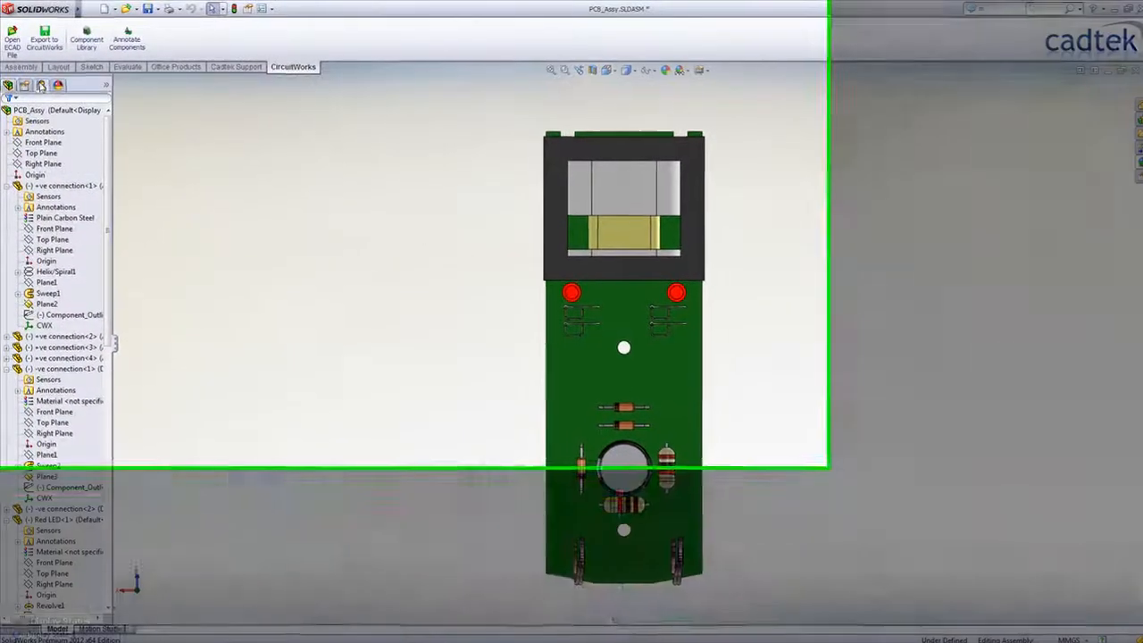
double_click(58, 131)
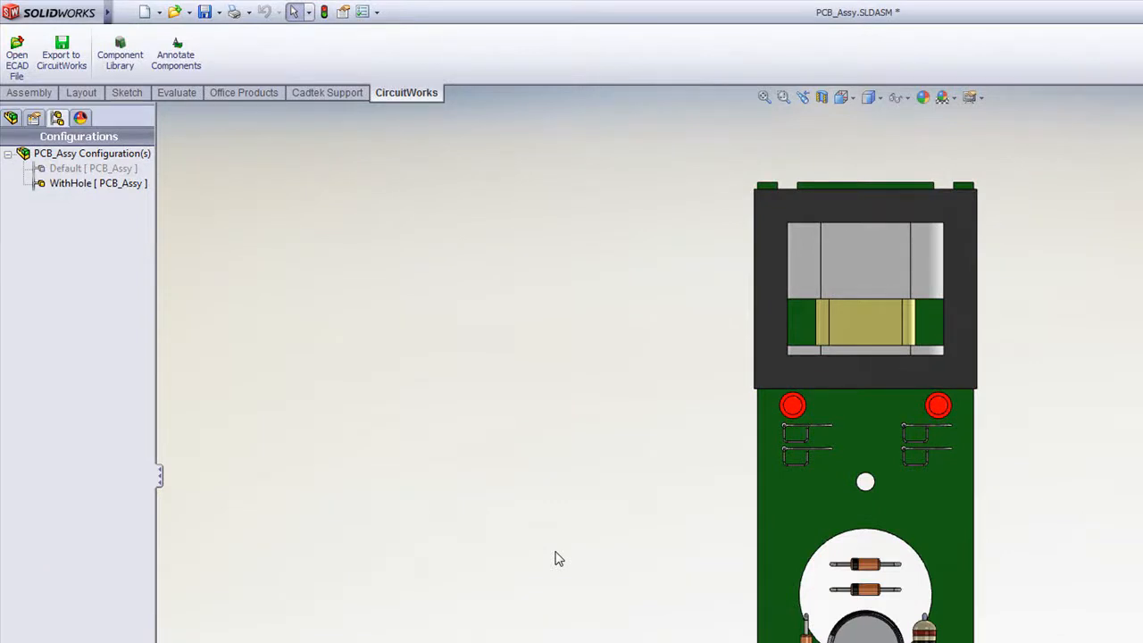
Step: Move the three diodes, the two resistors and the round capacitor clear of the large thumb hole in the PCB
scroll(801, 621, down, 2)
scroll(881, 510, down, 1)
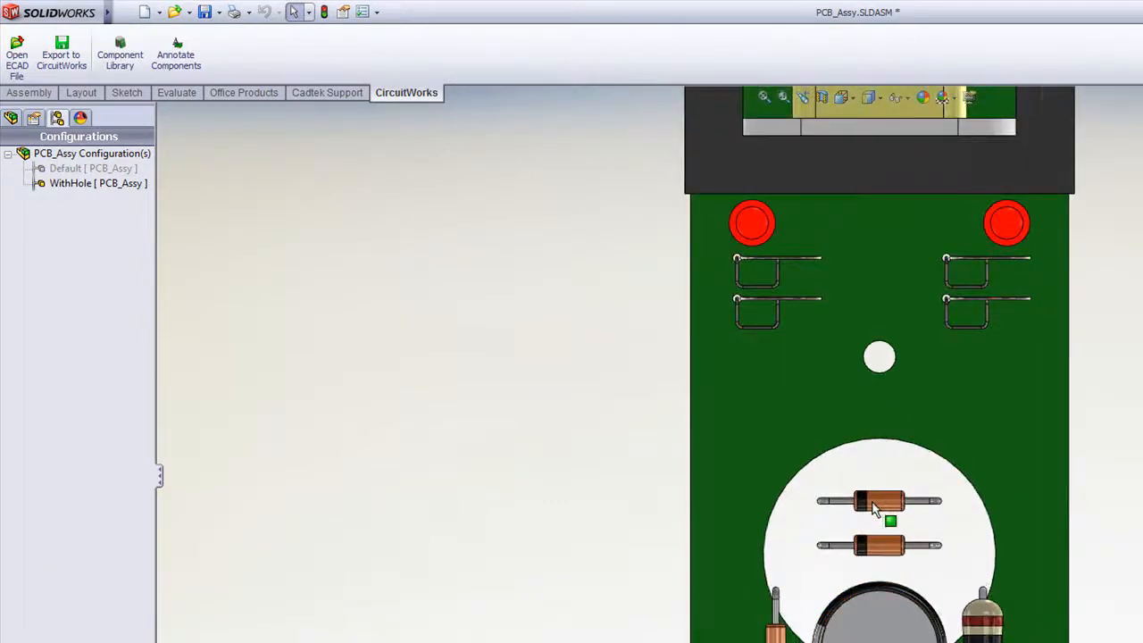
drag(882, 508, 779, 381)
drag(882, 548, 777, 421)
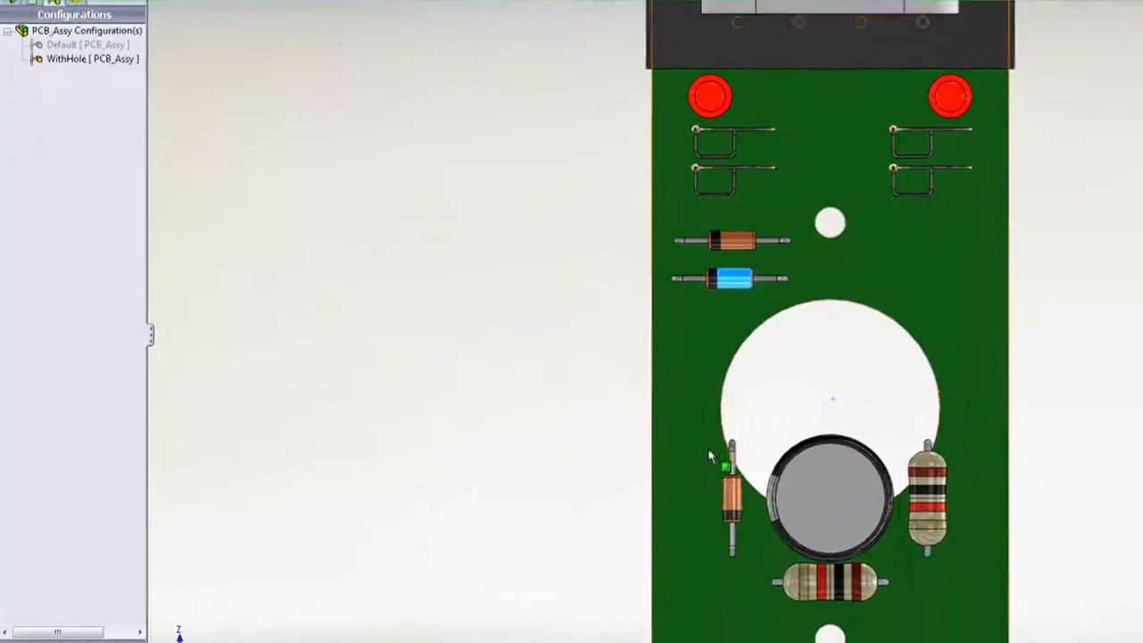
drag(740, 497, 707, 559)
drag(790, 586, 742, 592)
drag(840, 515, 946, 573)
drag(940, 458, 973, 258)
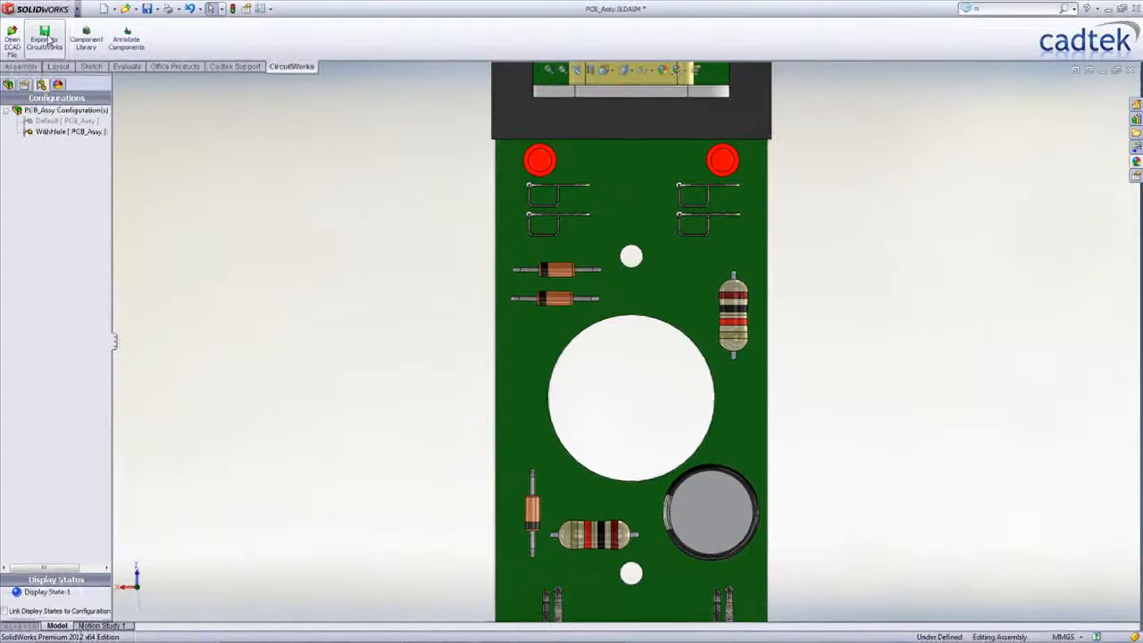
Step: Export the board to CircuitWorks and send MCAD_change2.idx with the note "Components moved because thumb hole was added."
click(49, 38)
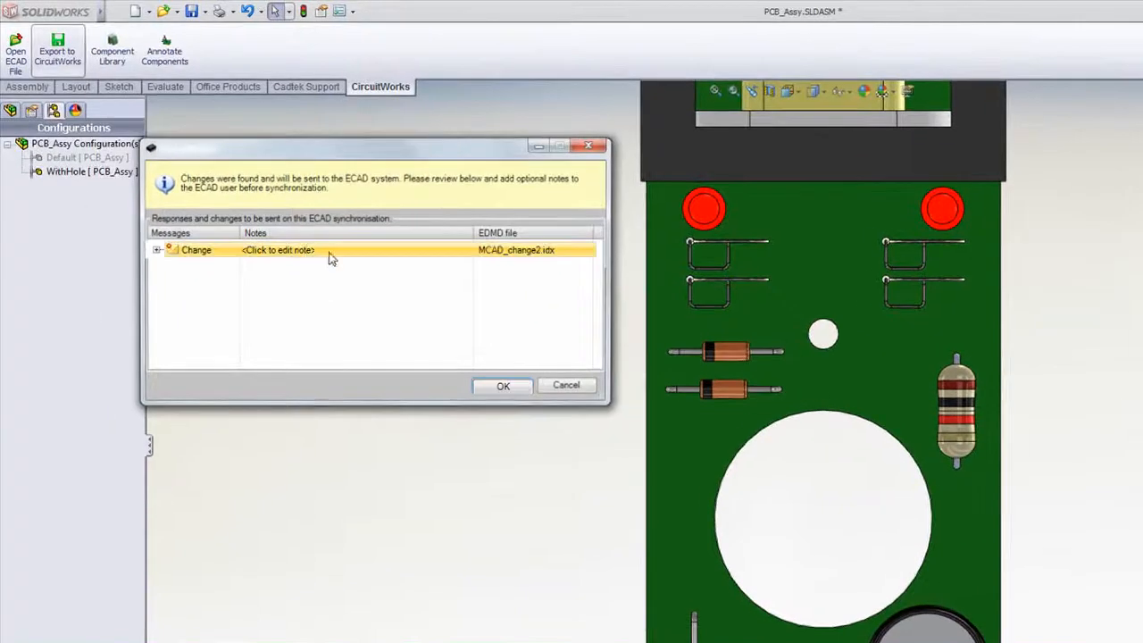
click(329, 257)
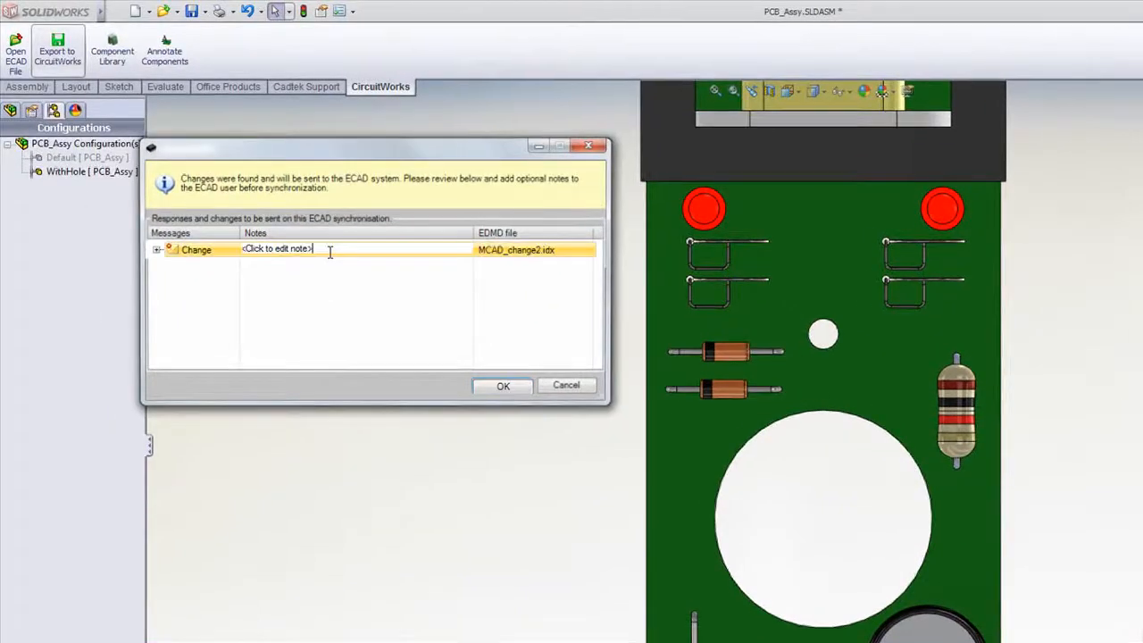
text(Components moved because thumb hole was added.)
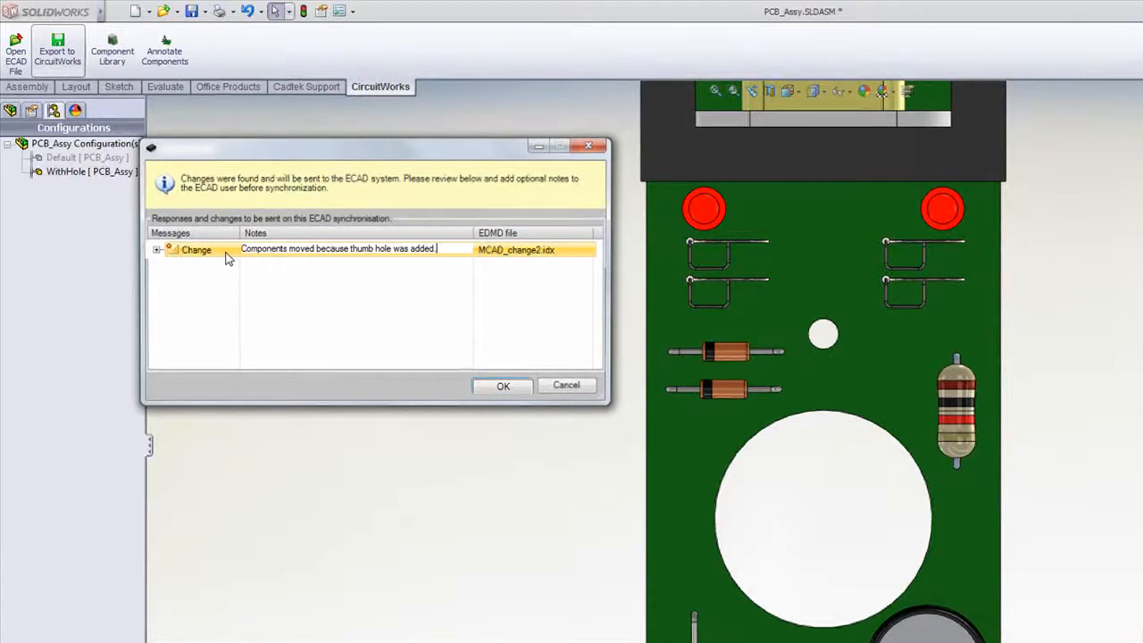
click(503, 384)
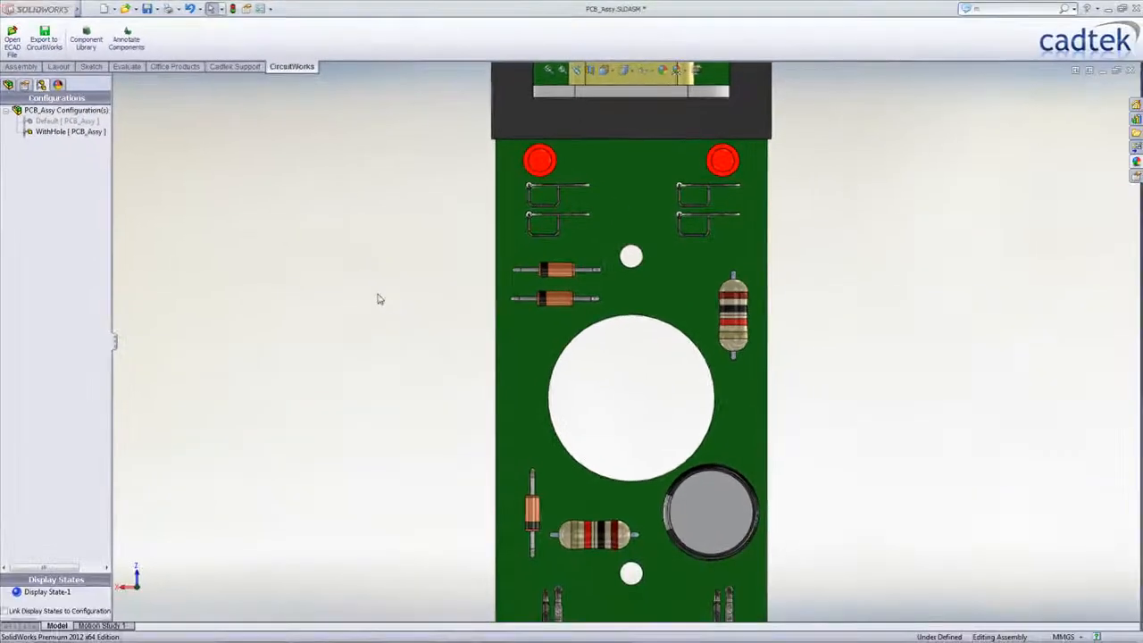
Step: Switch to the CircuitWorks window and preview Change 2 with its new non-plated hole and moved components
key(alt+Tab)
mouse_move(382, 635)
click(503, 582)
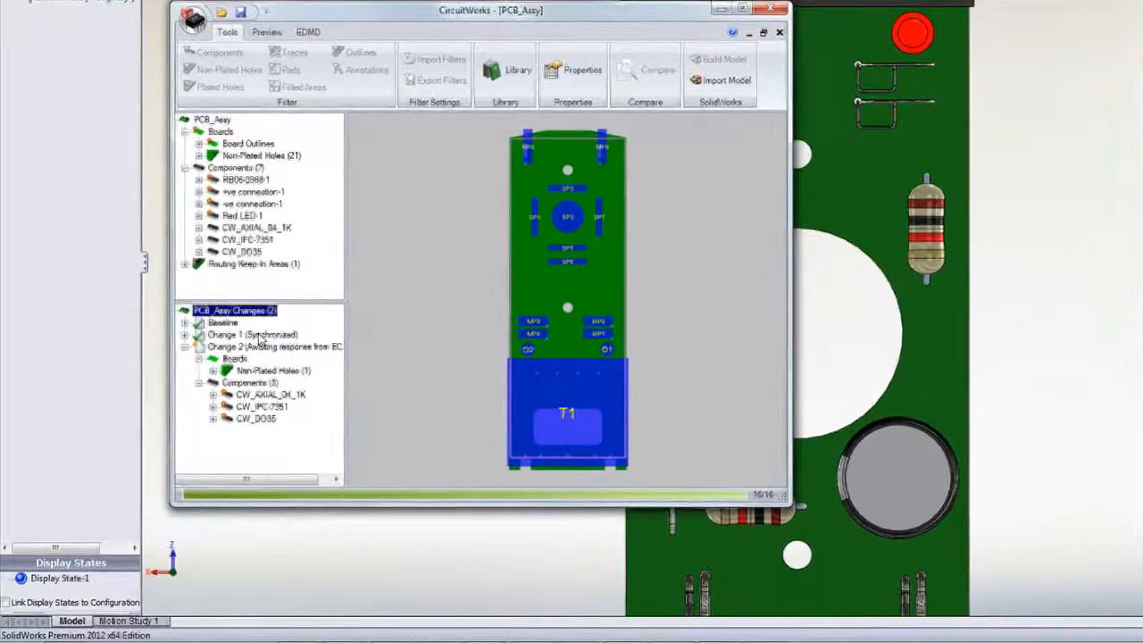
click(259, 347)
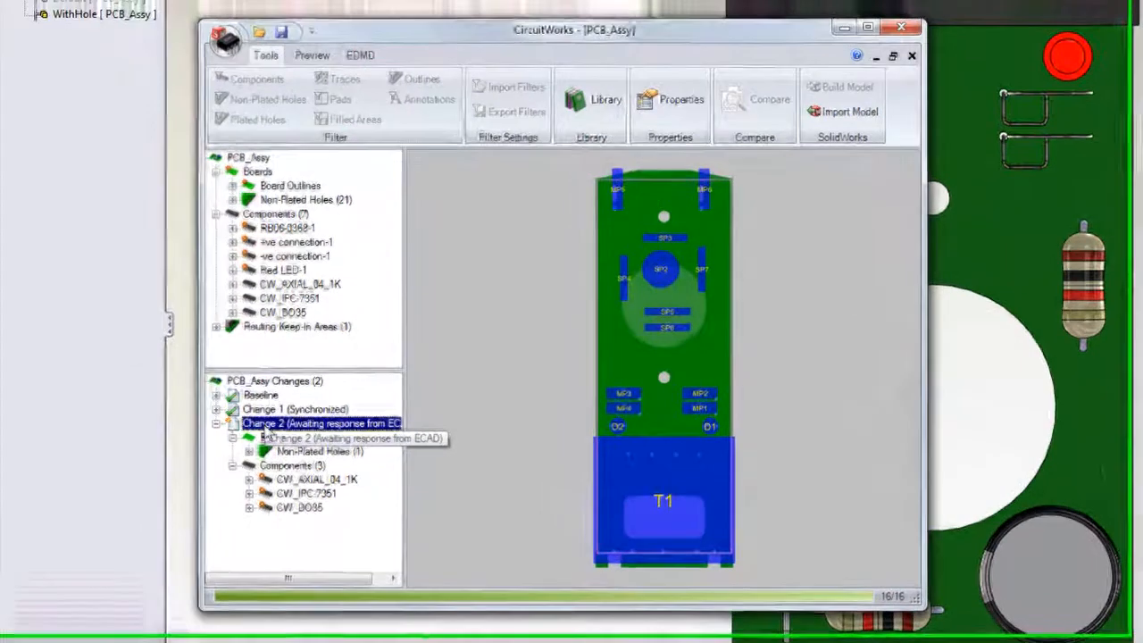